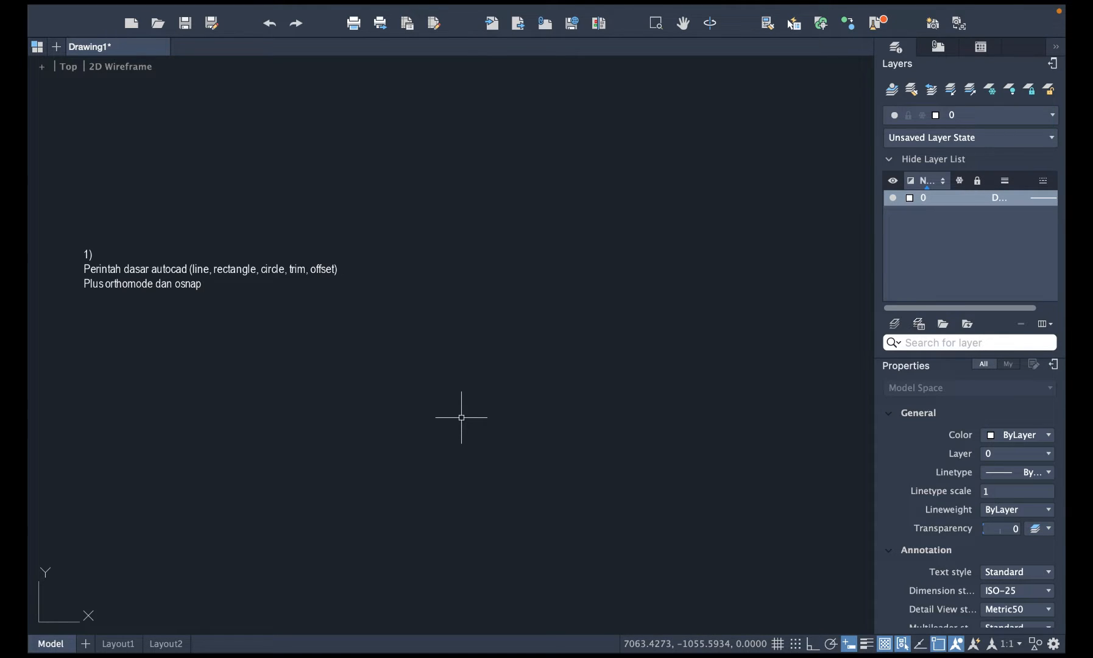
Draw three connected straight line segments forming an open angular shape in the empty area beside the text note.
text(l)
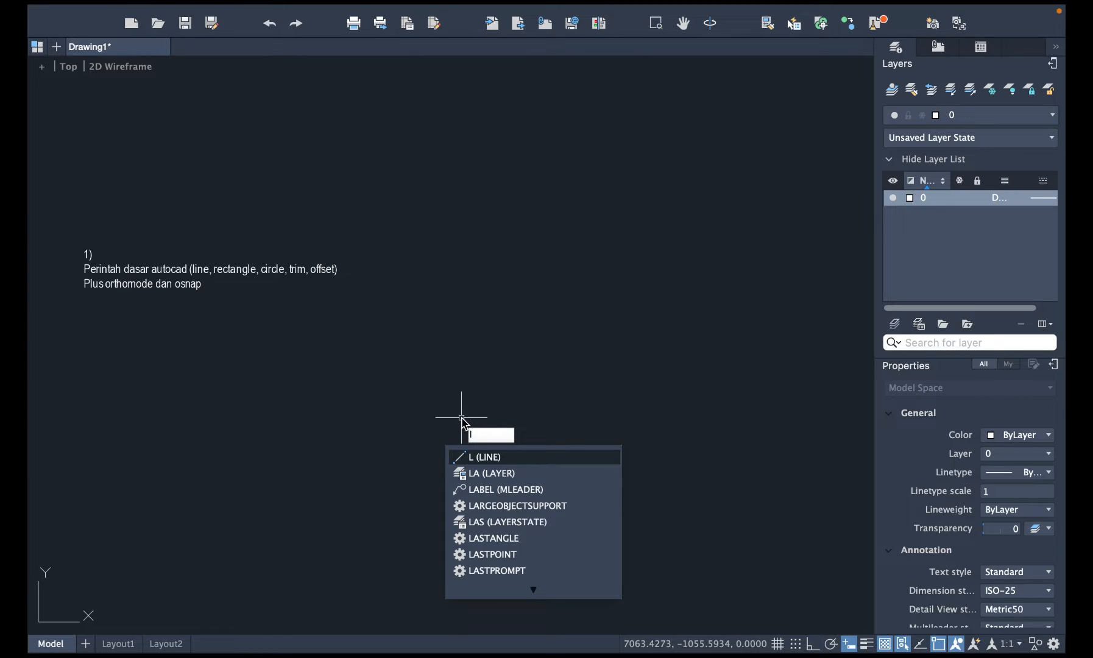
key(Return)
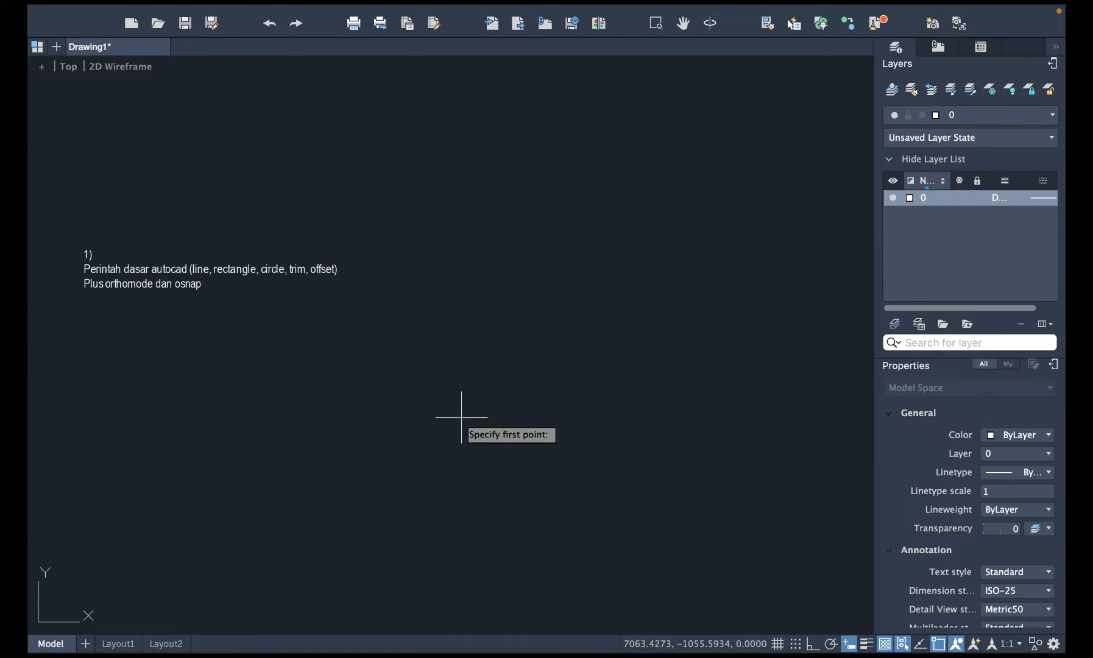
click(463, 367)
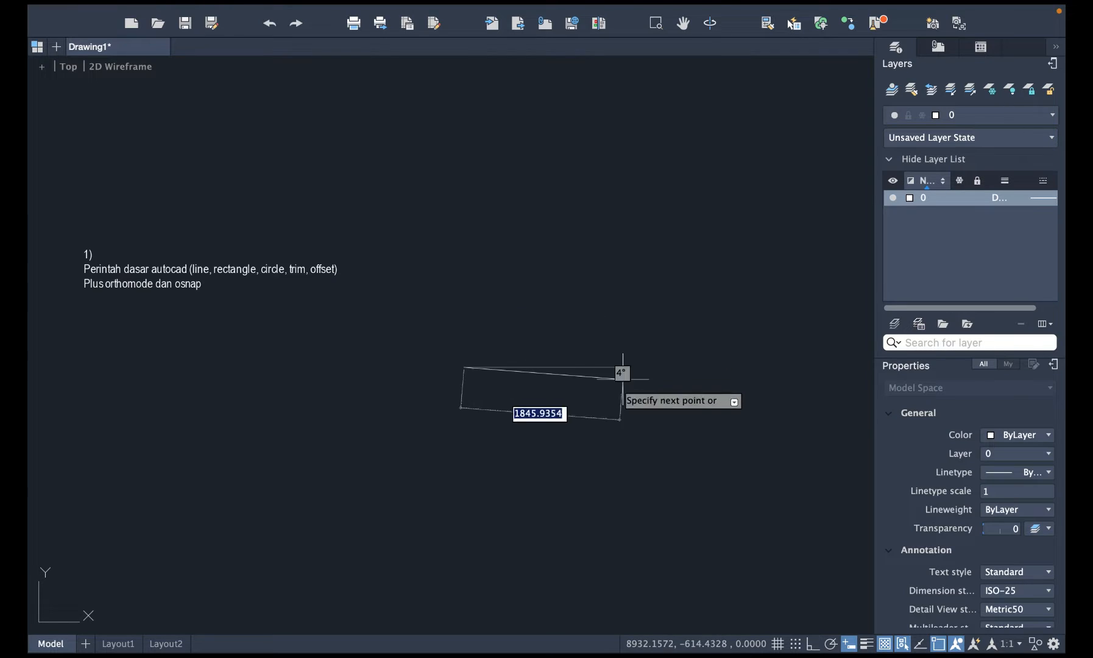
click(656, 484)
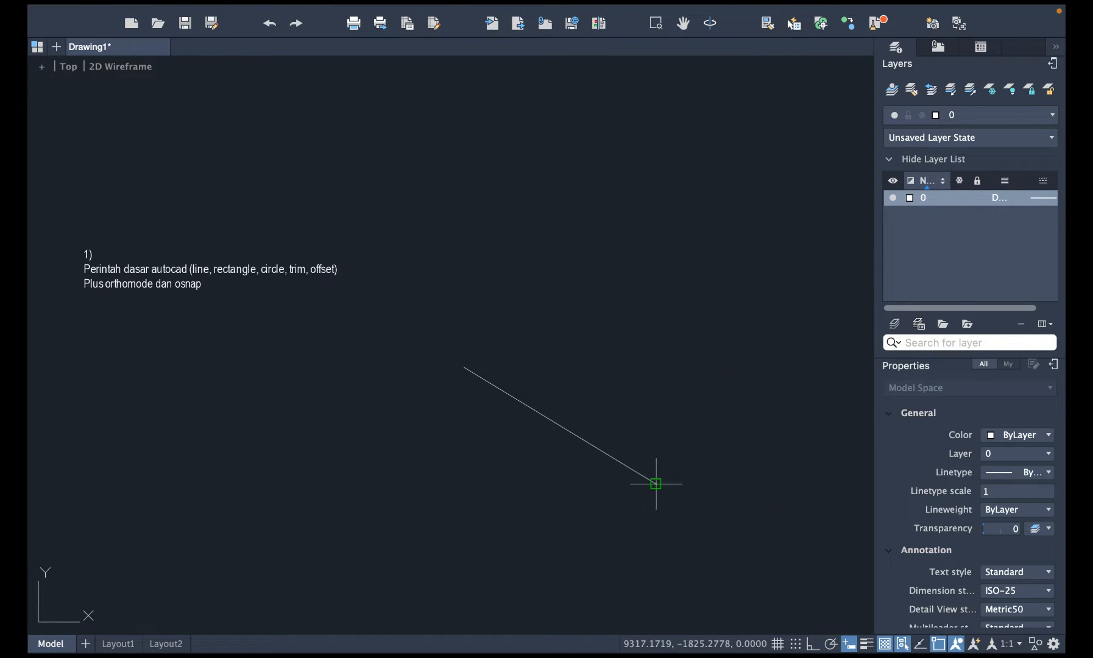
click(724, 223)
click(543, 147)
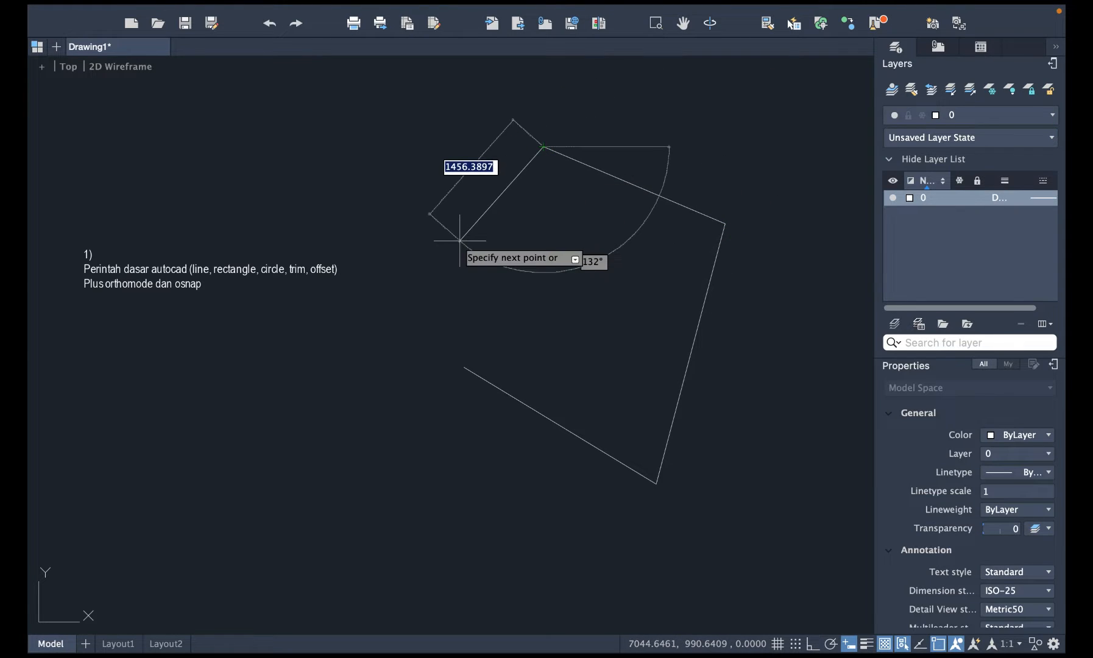
key(Escape)
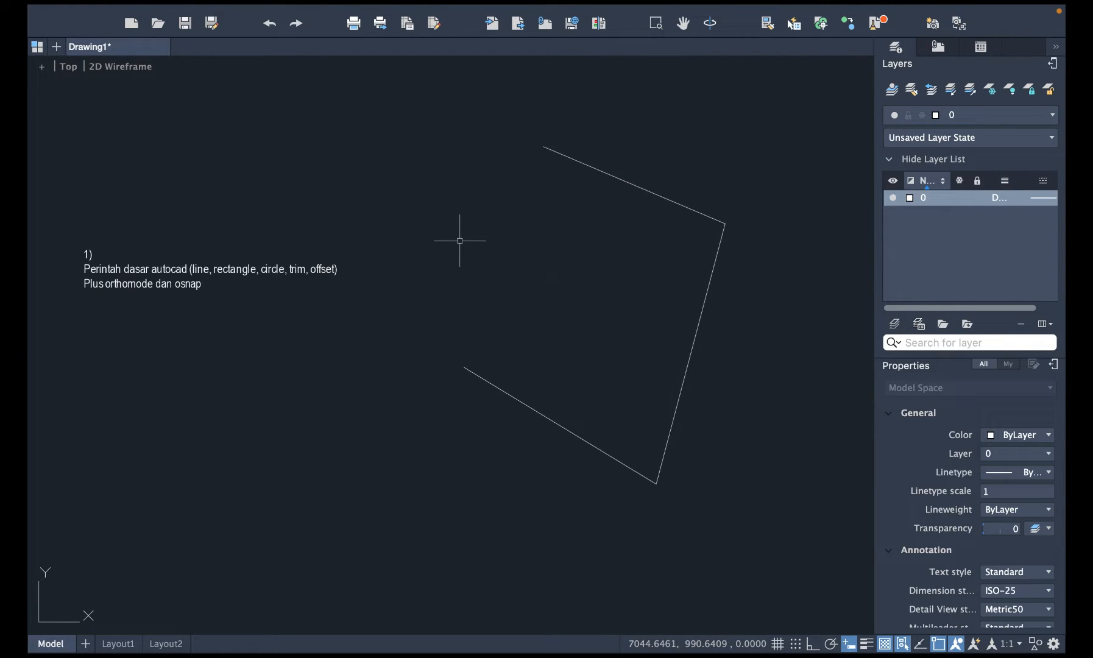
Select the three line segments one by one to check that they are separate objects, and clear the selection.
click(543, 408)
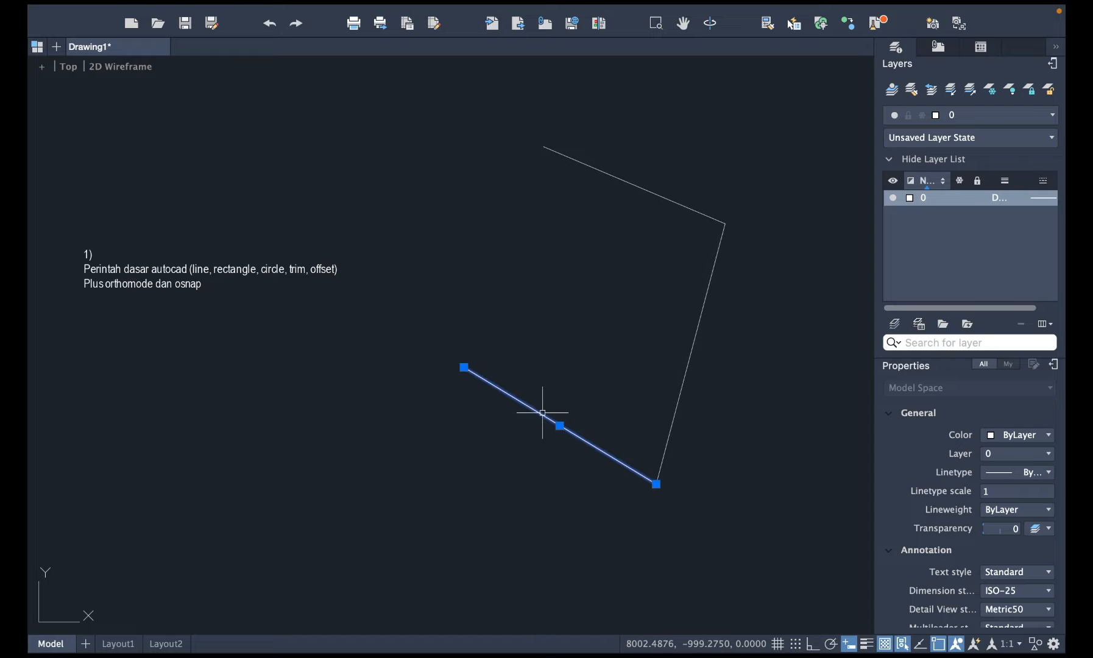
click(686, 377)
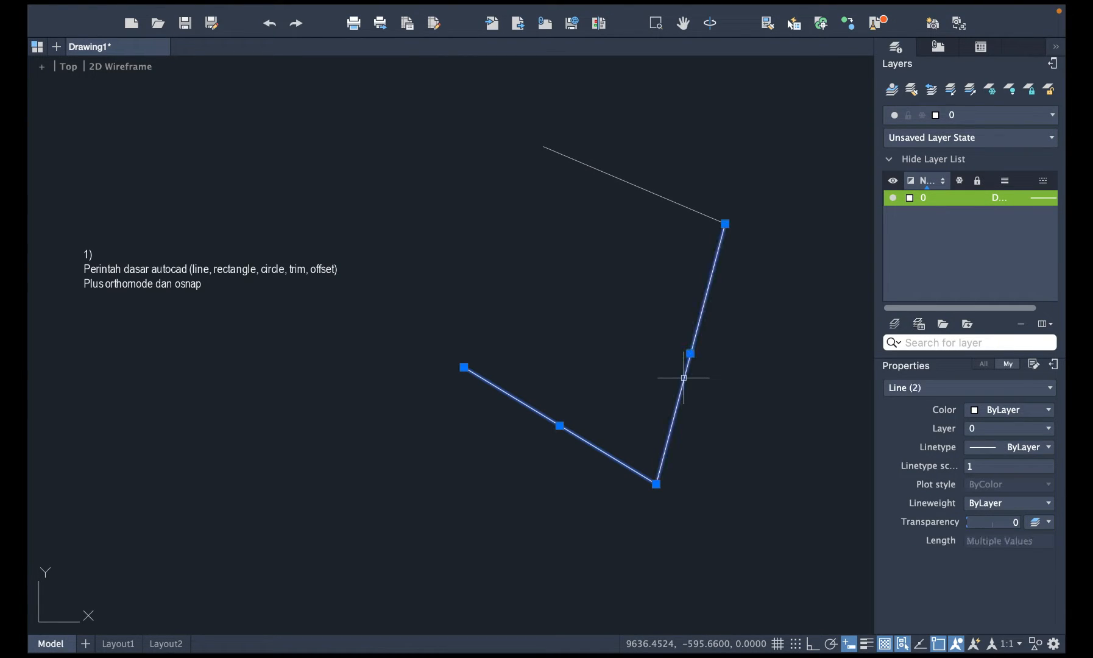
click(635, 184)
key(Escape)
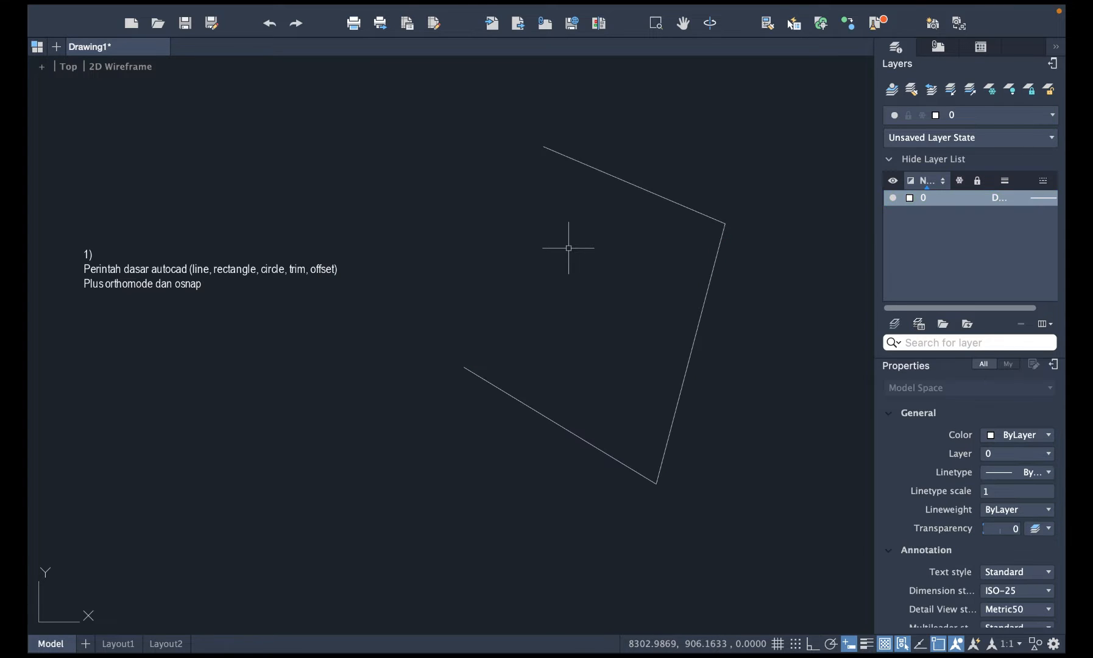
Draw a horizontal rectangle by two opposite corners below the text note, beside the open line shape.
scroll(365, 412, left, 5)
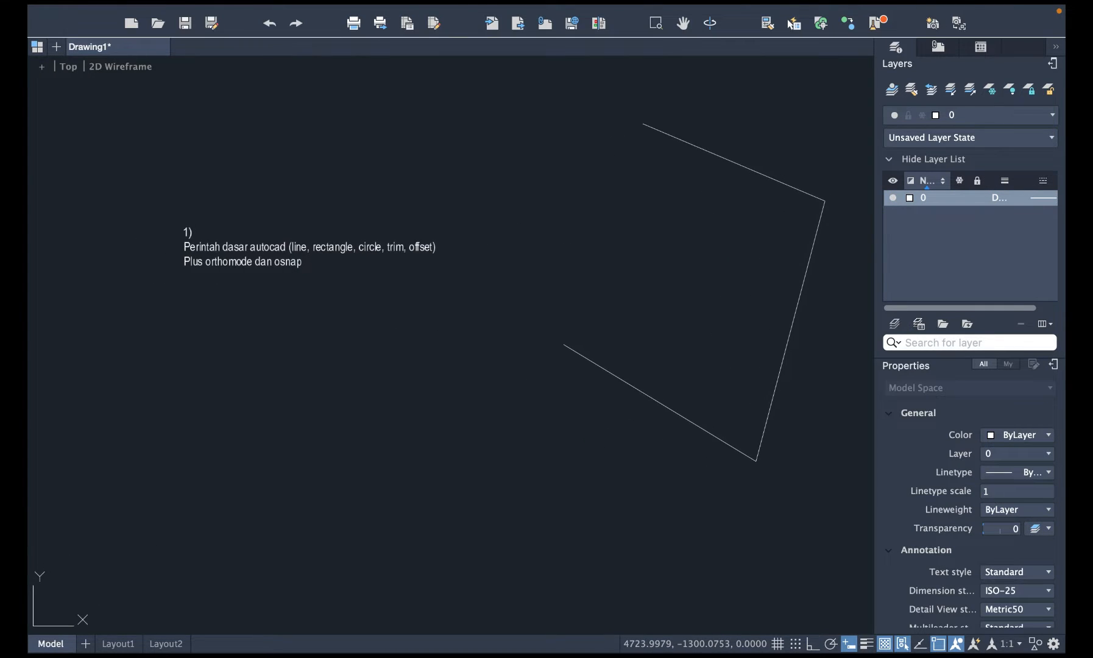
scroll(365, 412, right, 5)
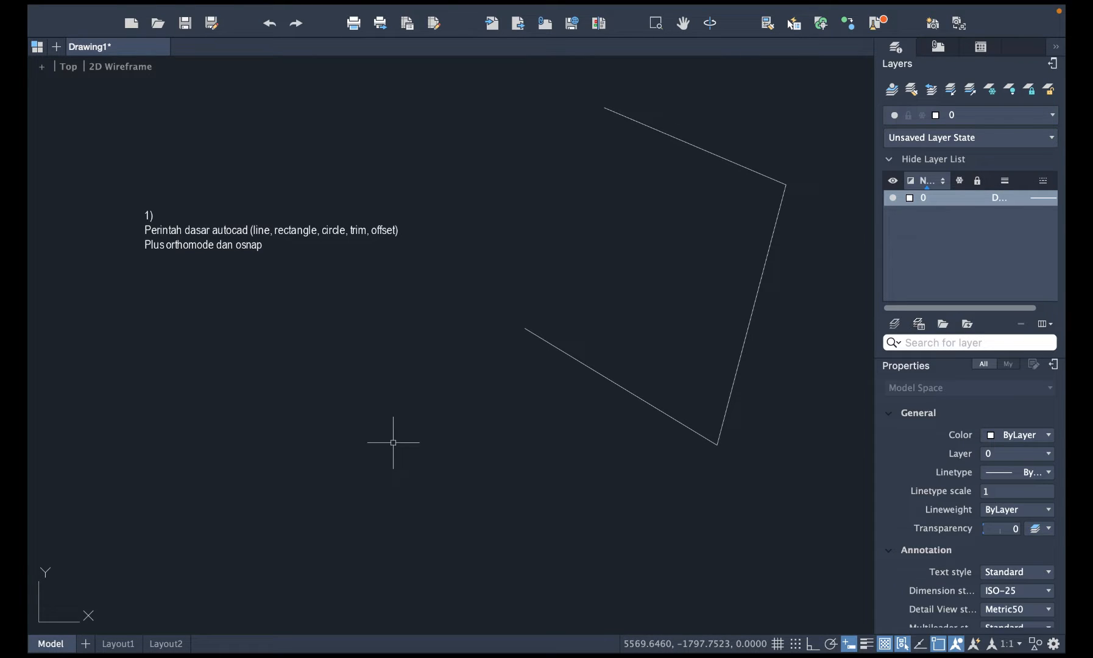
text(rec)
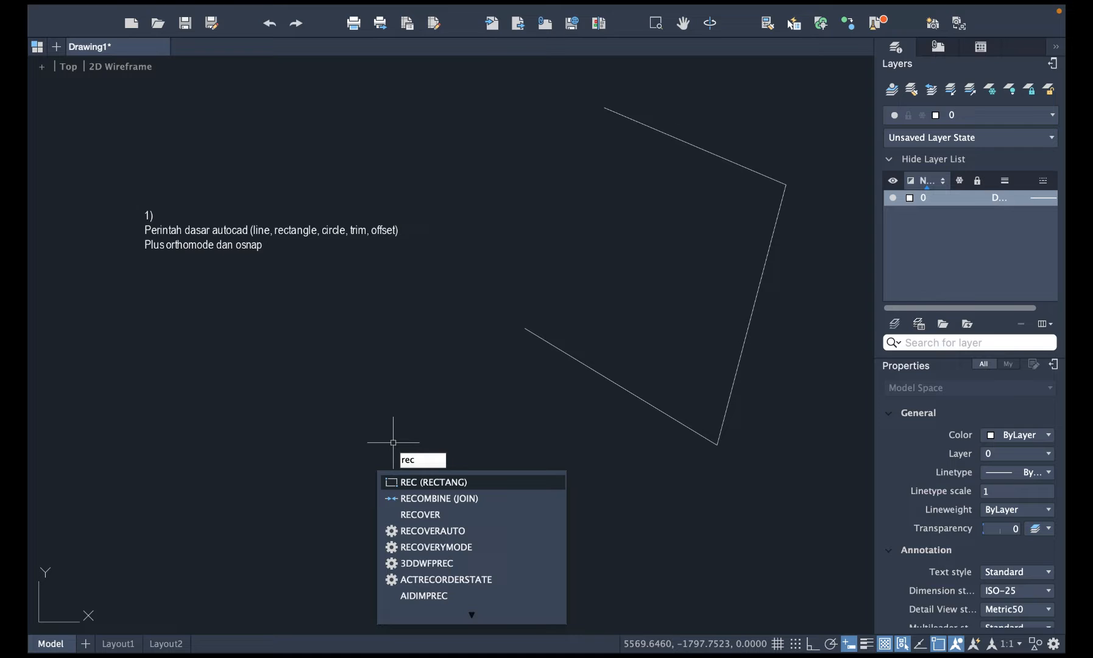
key(Return)
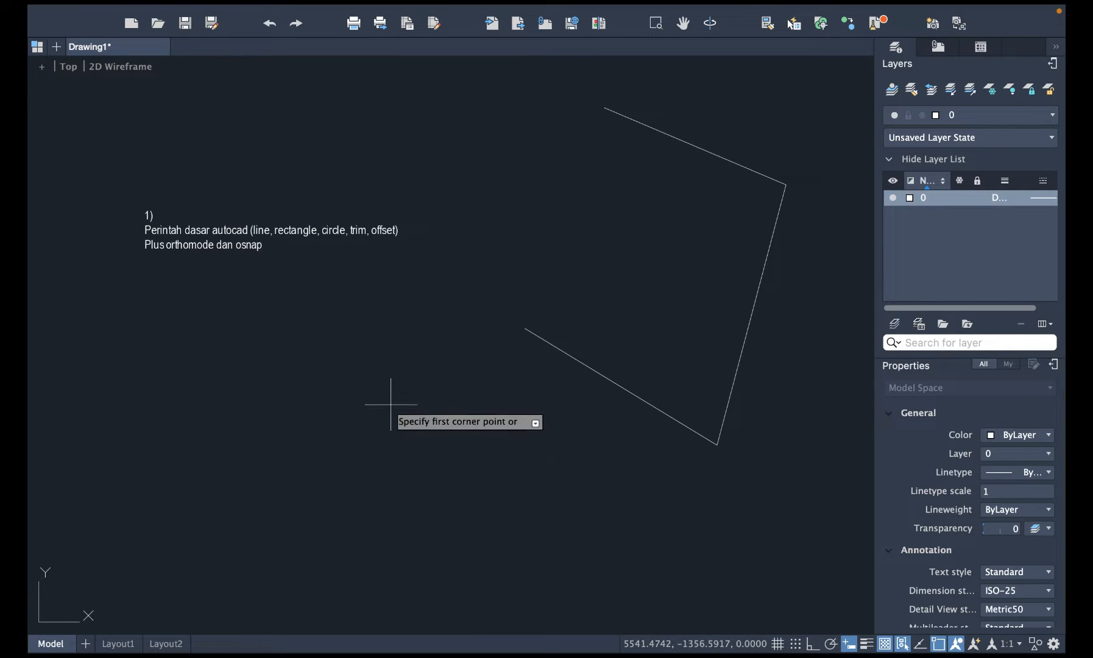
click(434, 350)
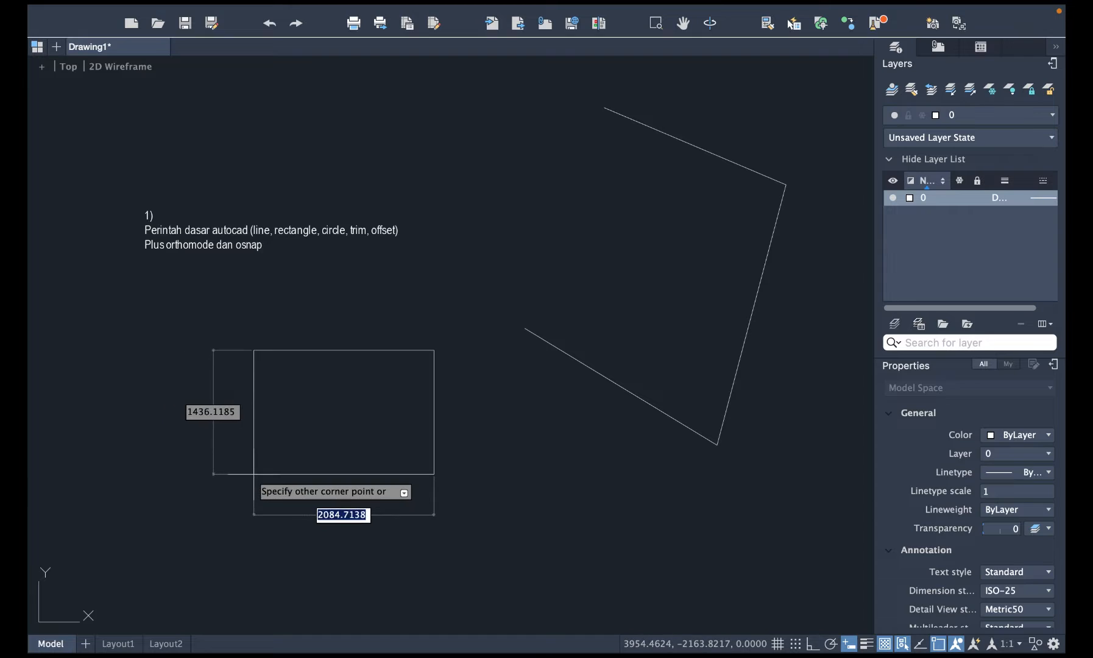
click(218, 467)
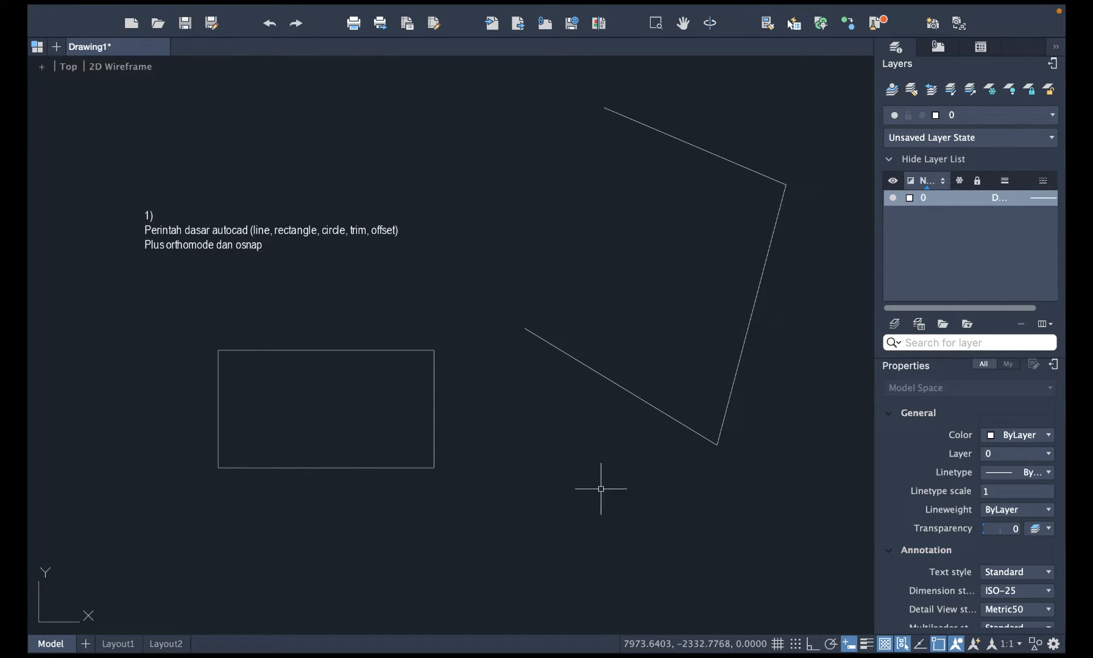
Draw a circle by centre and radius in the free space below the open line shape.
scroll(600, 489, up, 3)
scroll(600, 488, down, 3)
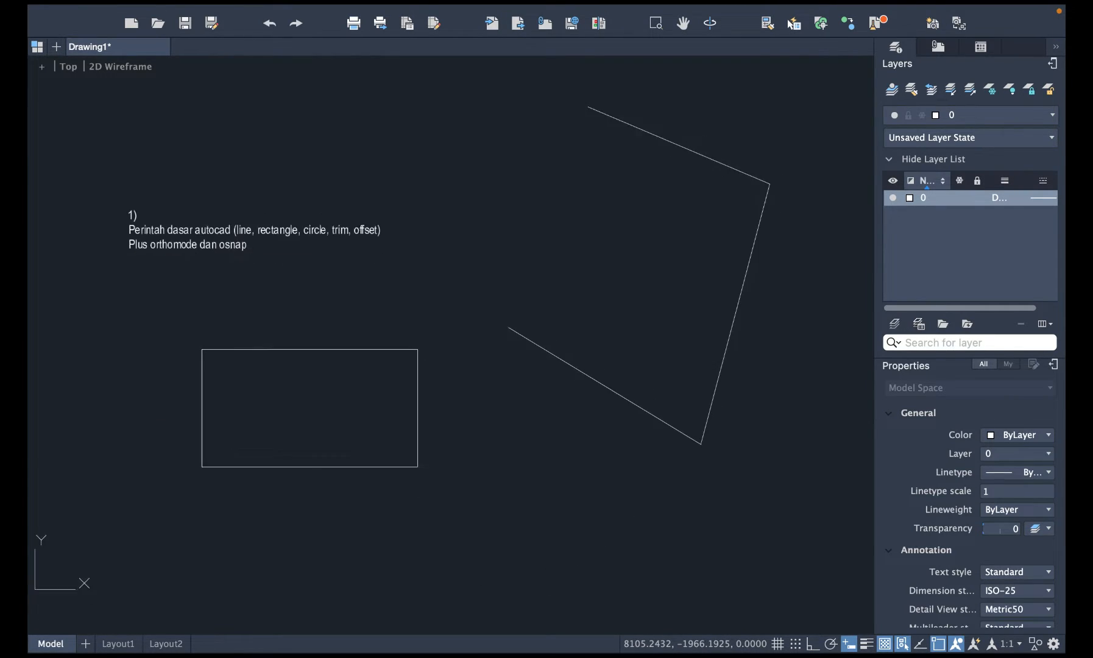
scroll(600, 489, up, 3)
scroll(600, 489, down, 3)
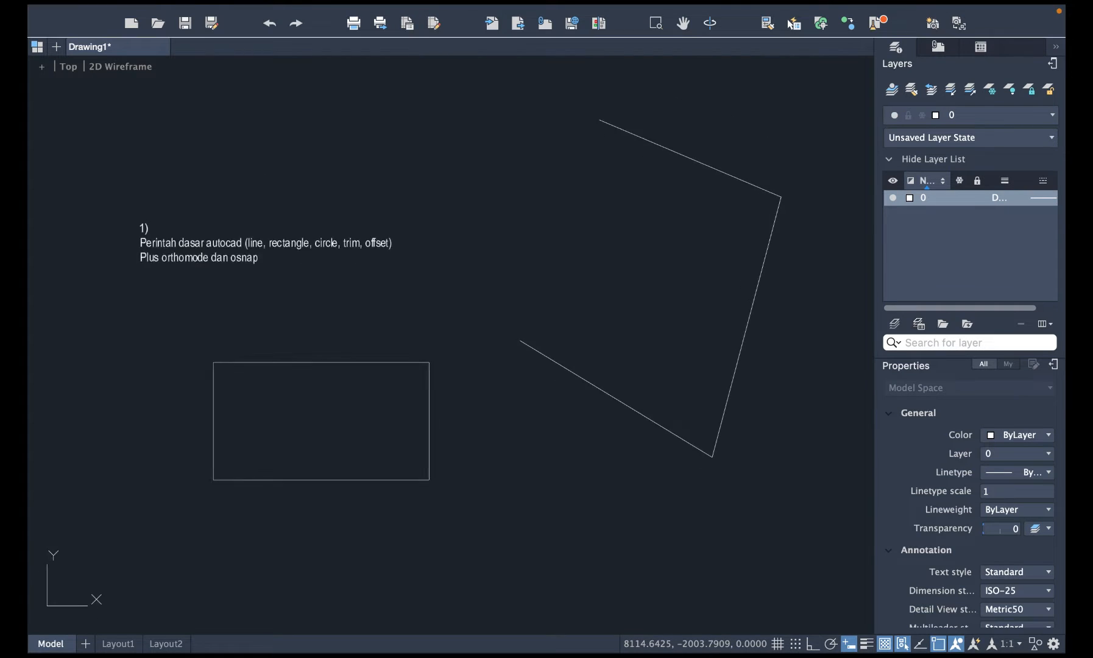
scroll(600, 489, down, 3)
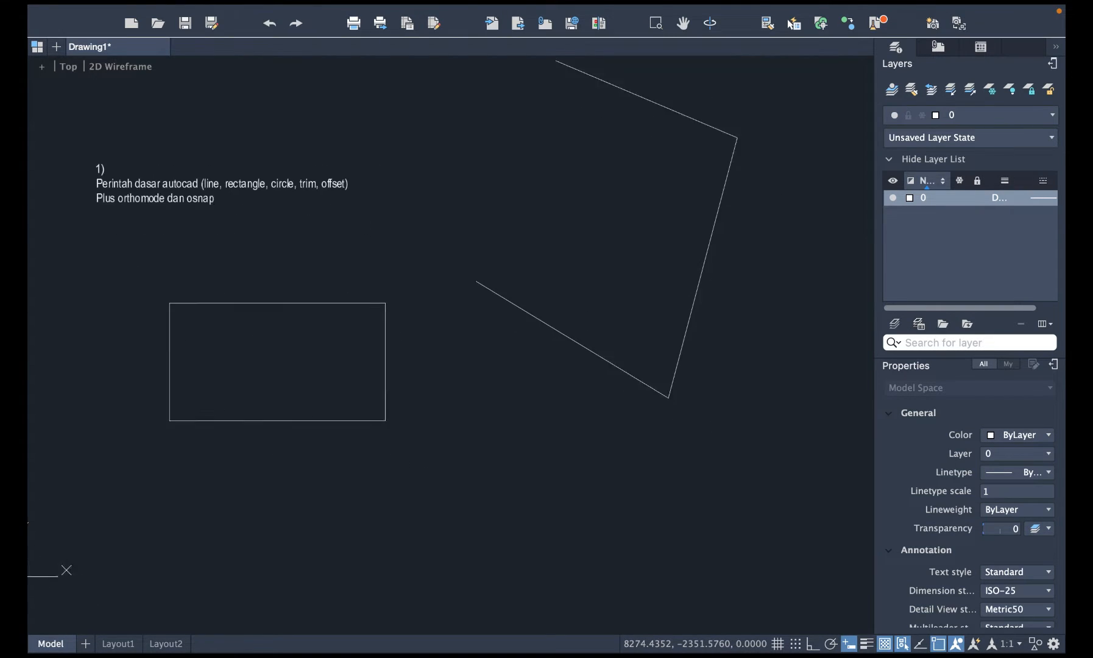
scroll(600, 488, up, 3)
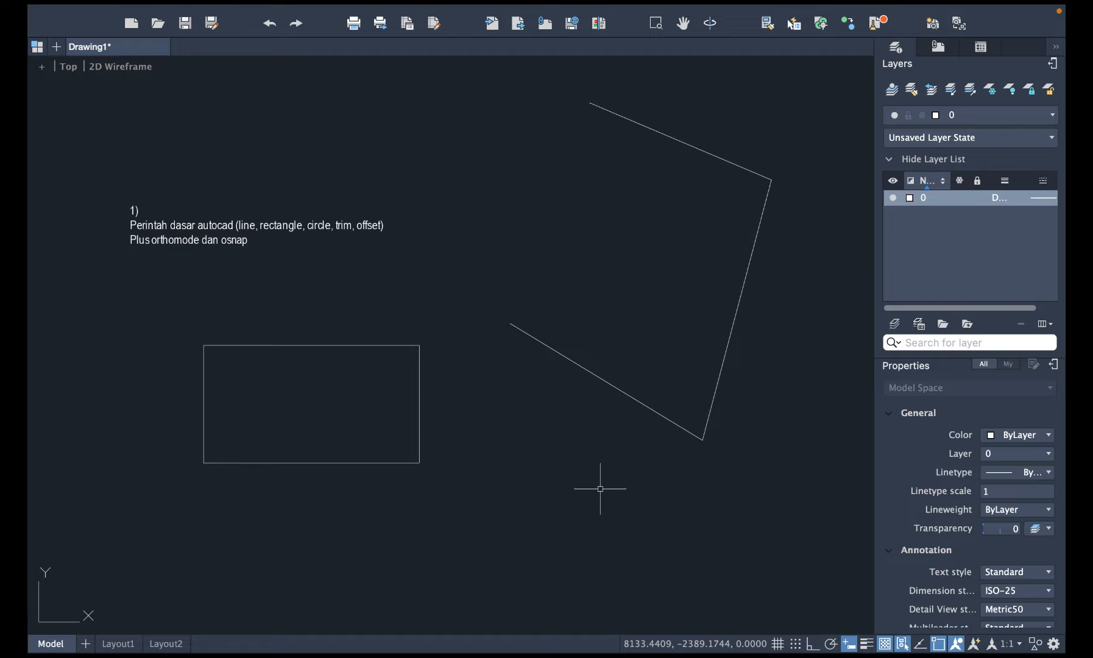
text(cir)
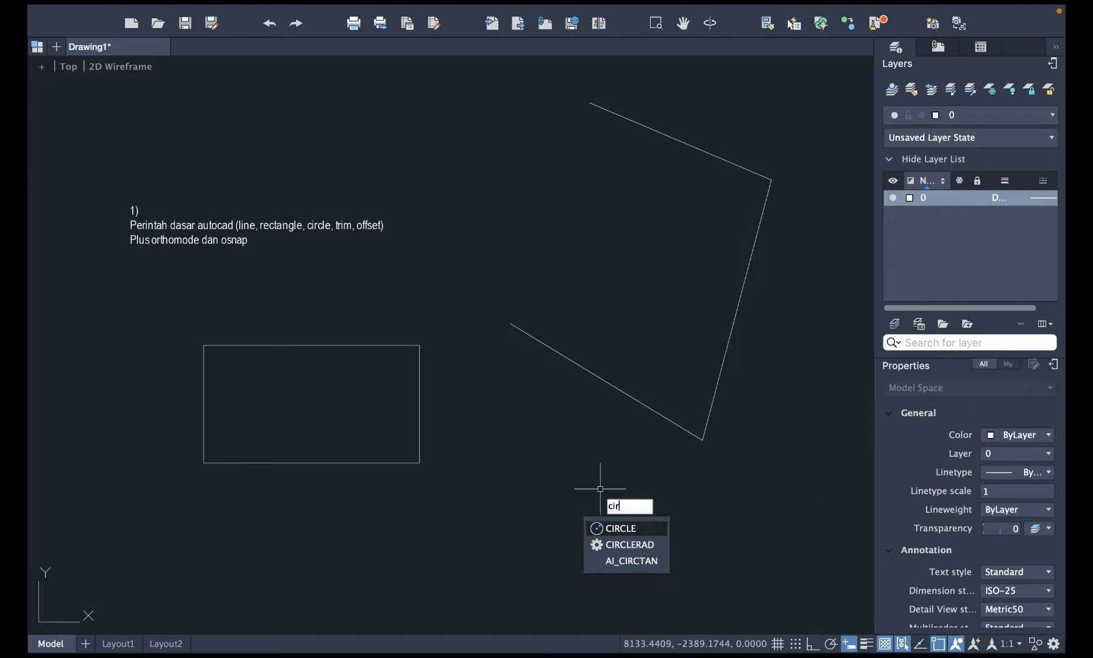
key(Return)
scroll(598, 495, down, 3)
click(516, 486)
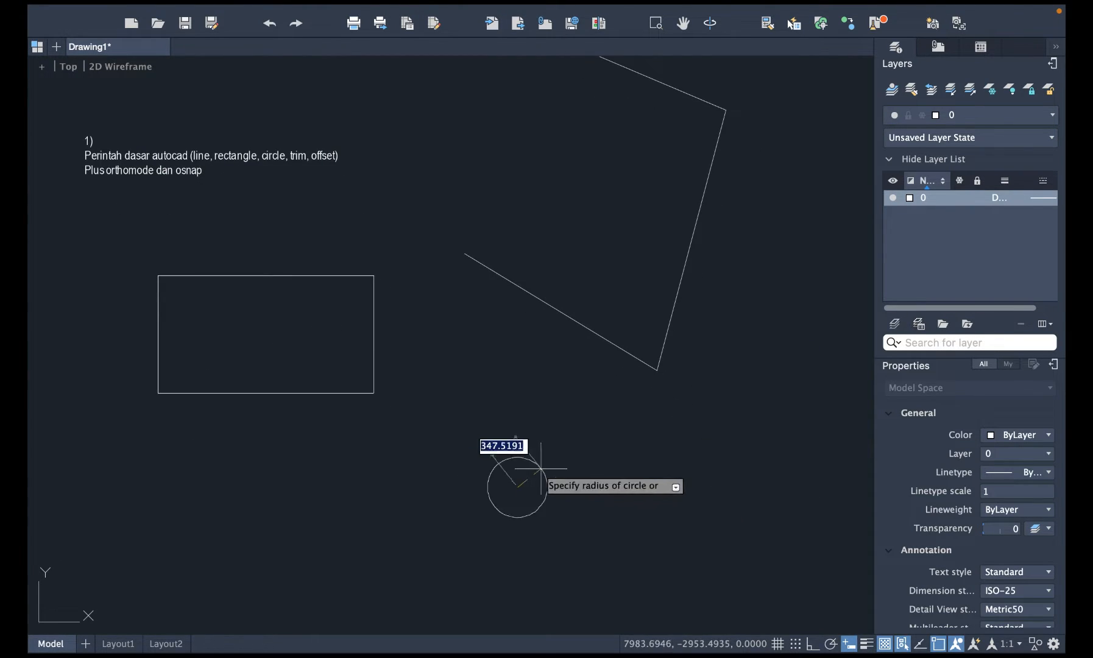
click(571, 455)
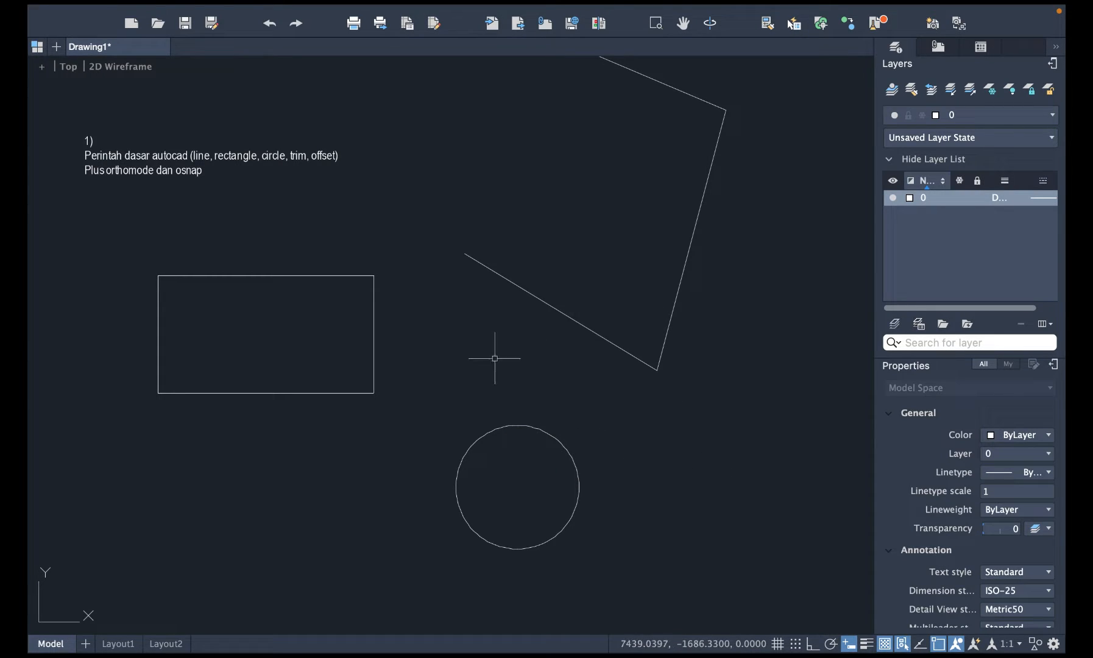
Draw a trial diagonal line about 3916 units long across the open shape's first two segments and delete it.
middle_drag(494, 360, 502, 407)
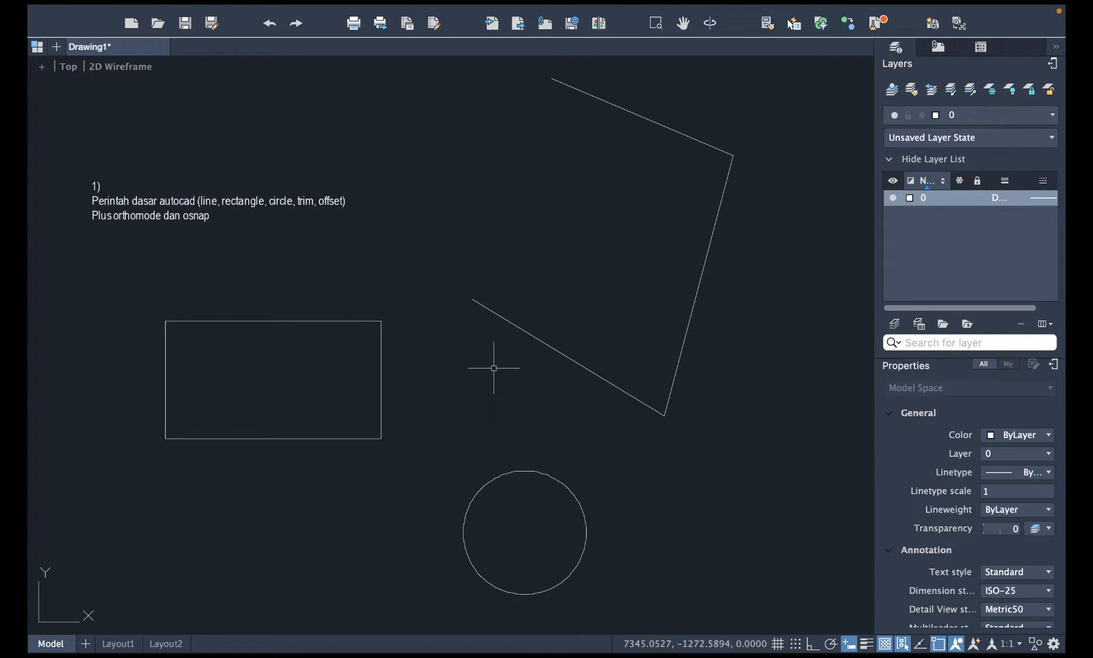
mouse_move(493, 368)
middle_down()
mouse_move(484, 341)
mouse_move(491, 373)
middle_up()
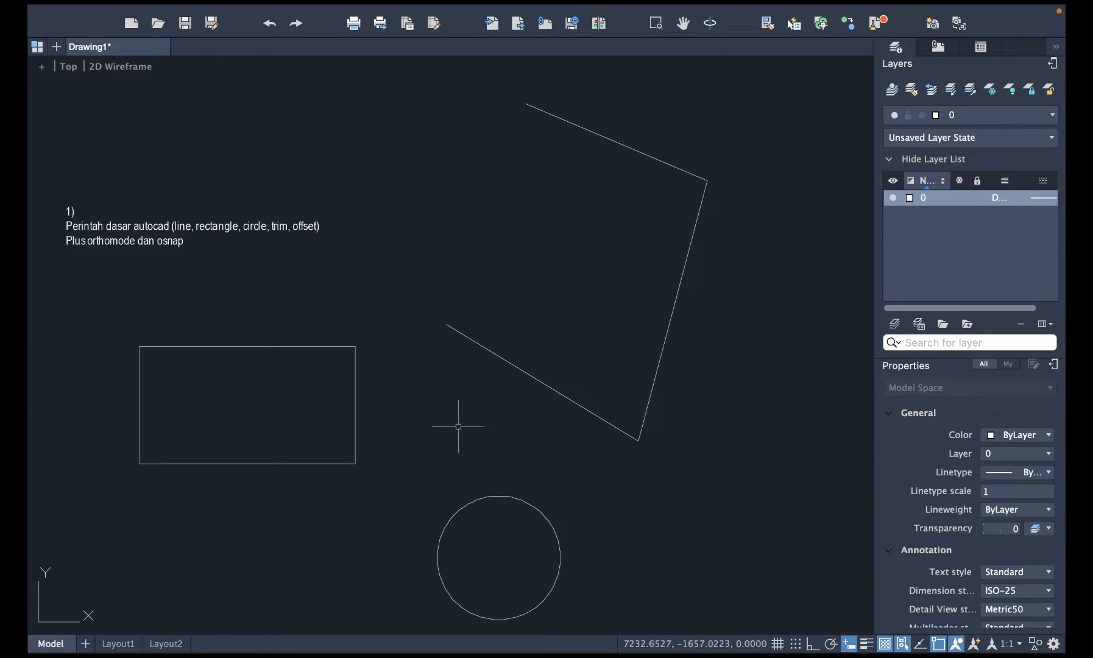
text(l)
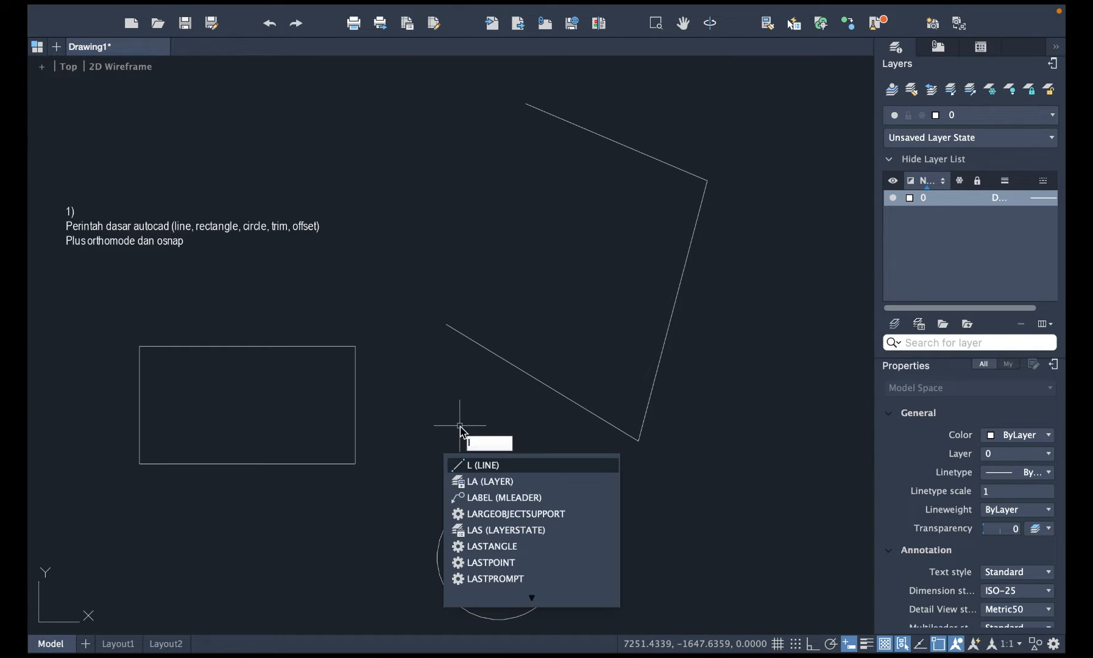
key(Return)
click(459, 425)
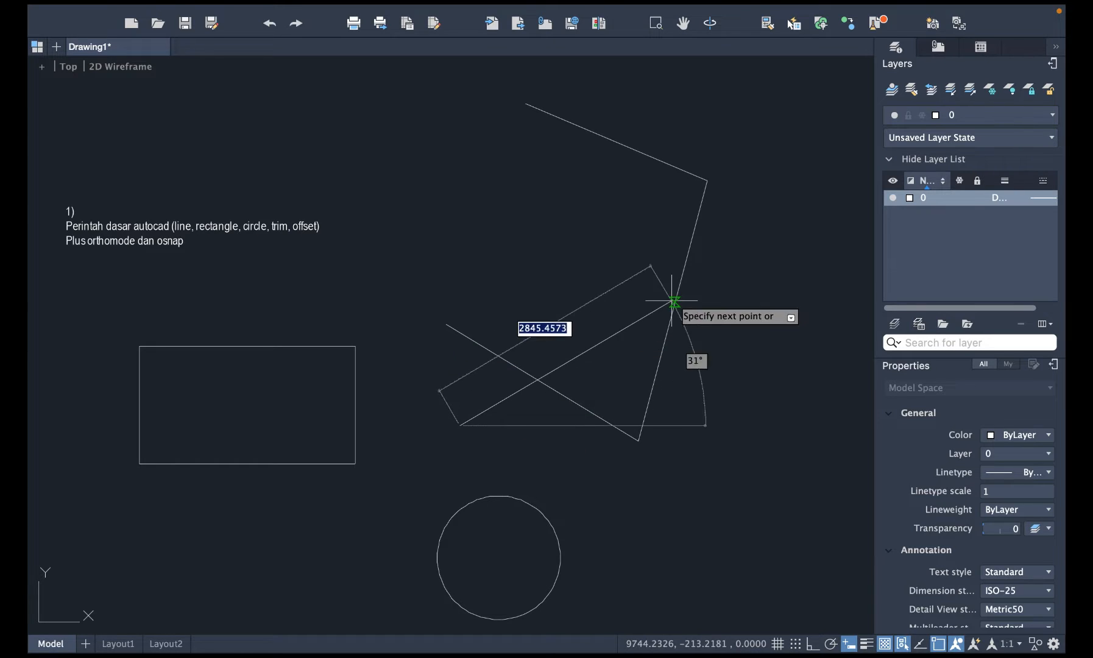
click(757, 265)
key(Return)
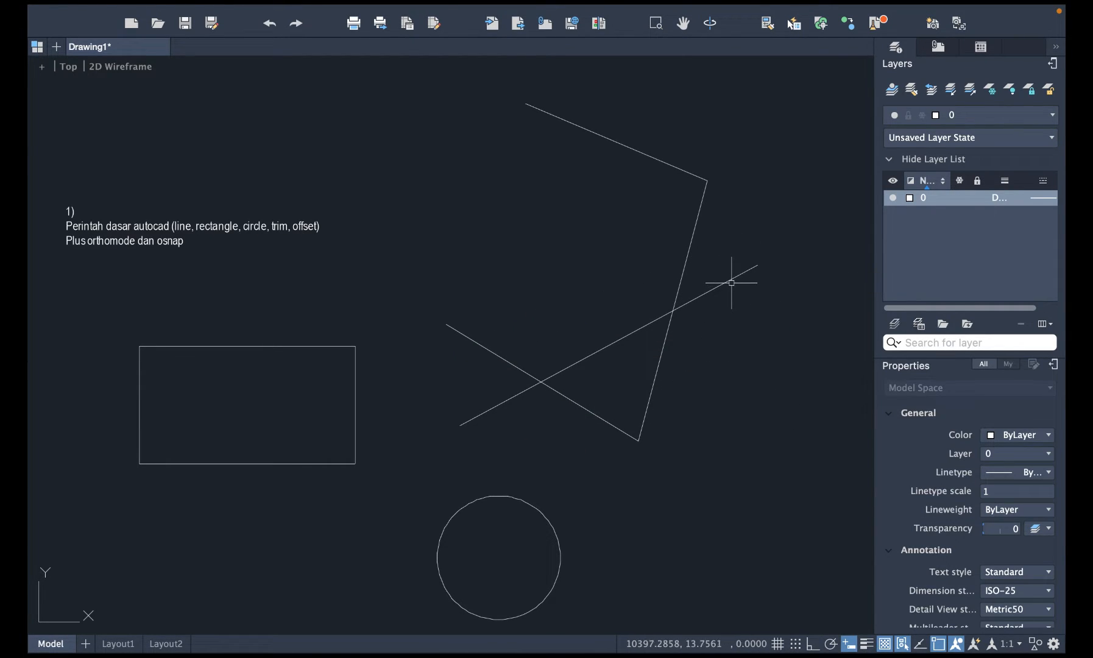
click(733, 278)
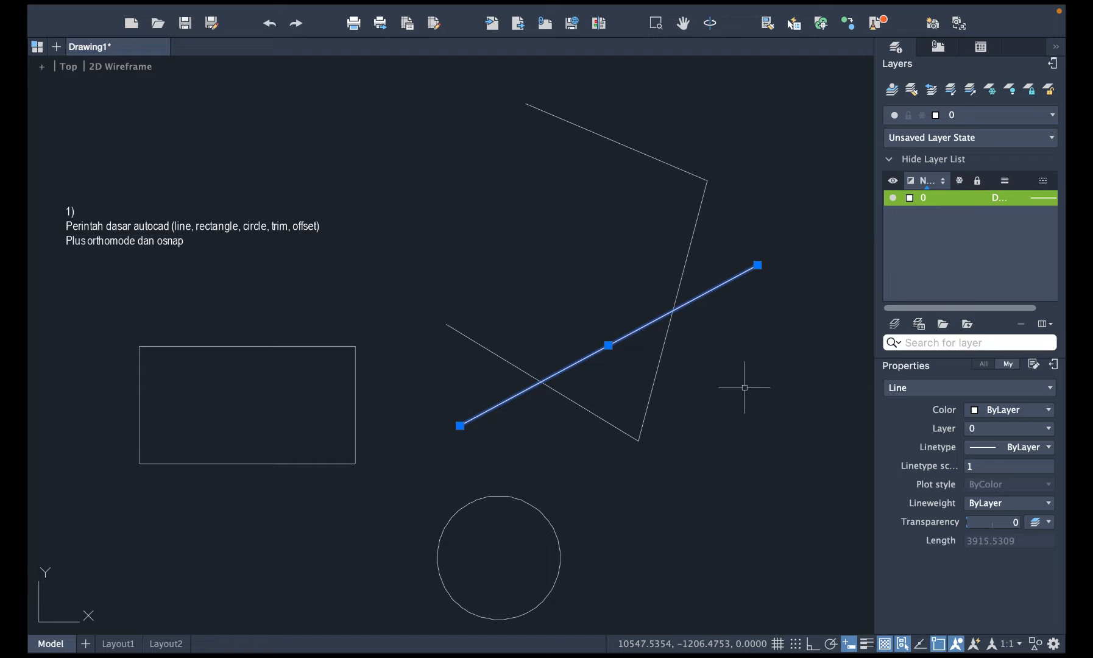
key(Delete)
Draw a long rising diagonal line that crosses the open shape's first two segments and extends beyond both.
text(l)
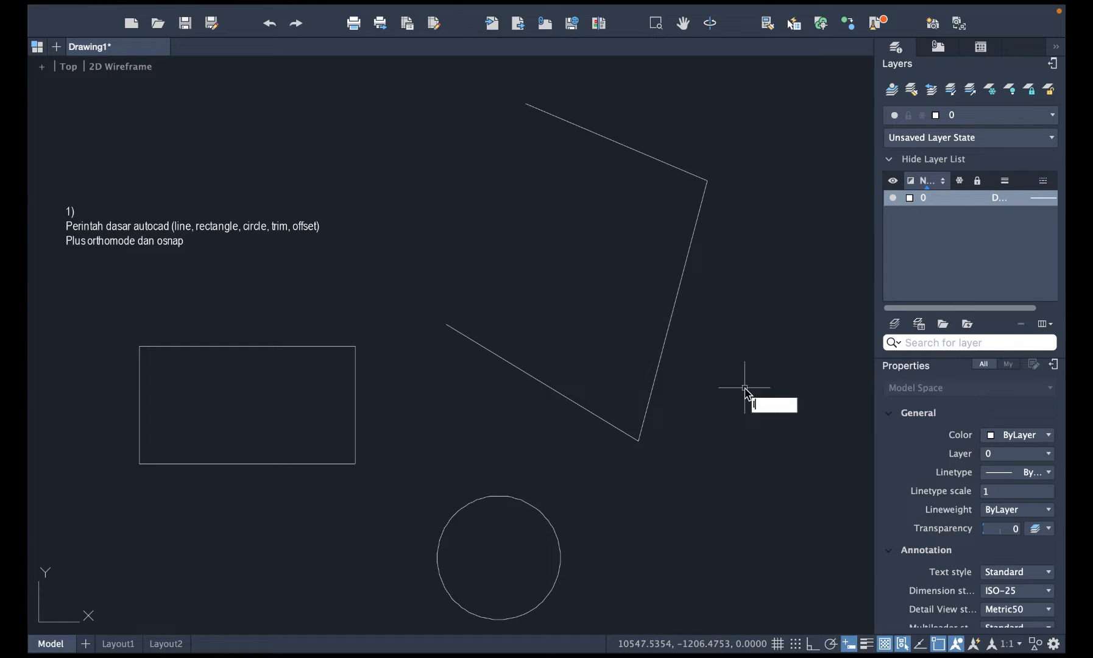
key(Return)
click(448, 423)
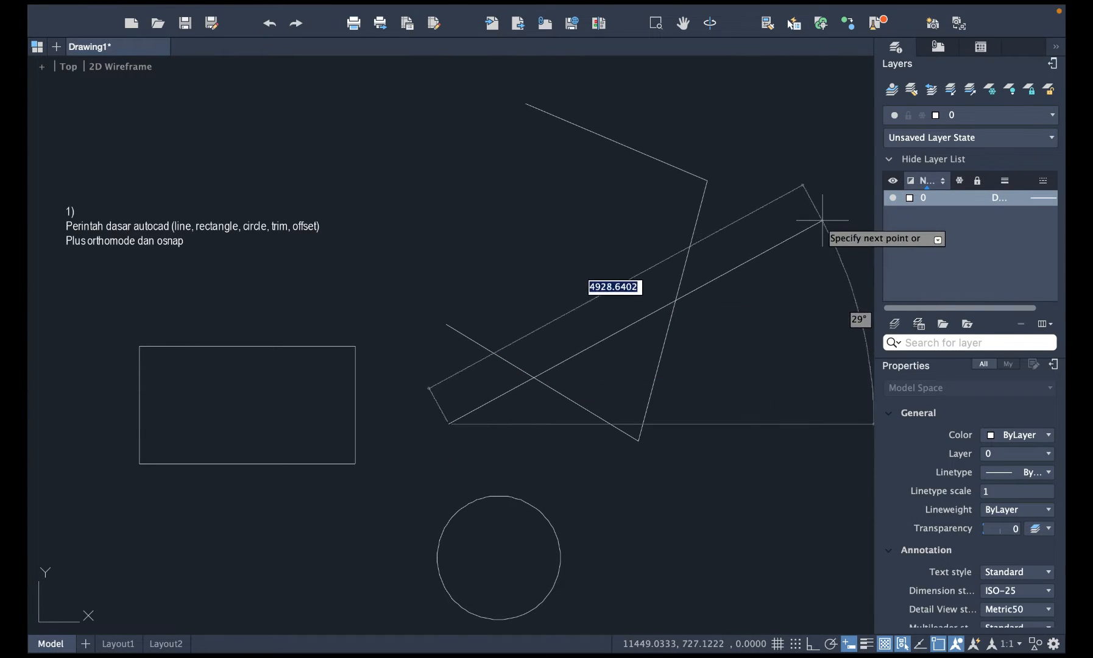
click(805, 244)
key(Escape)
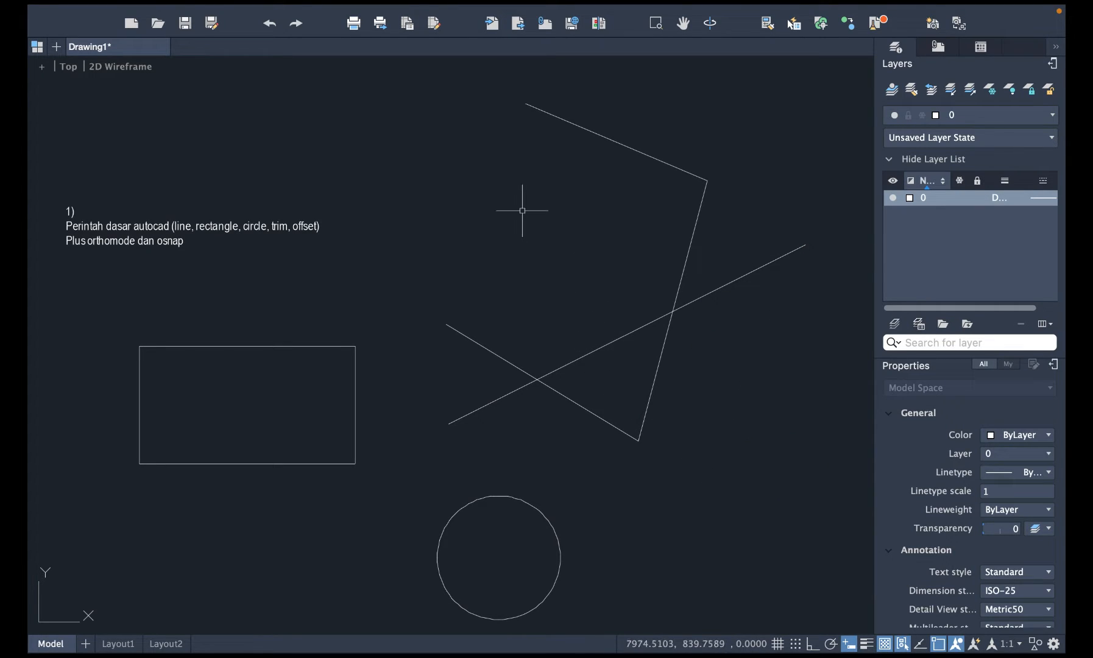
Trim away the middle portion of the diagonal line between the two segments it crosses, using a fence selection.
text(tr)
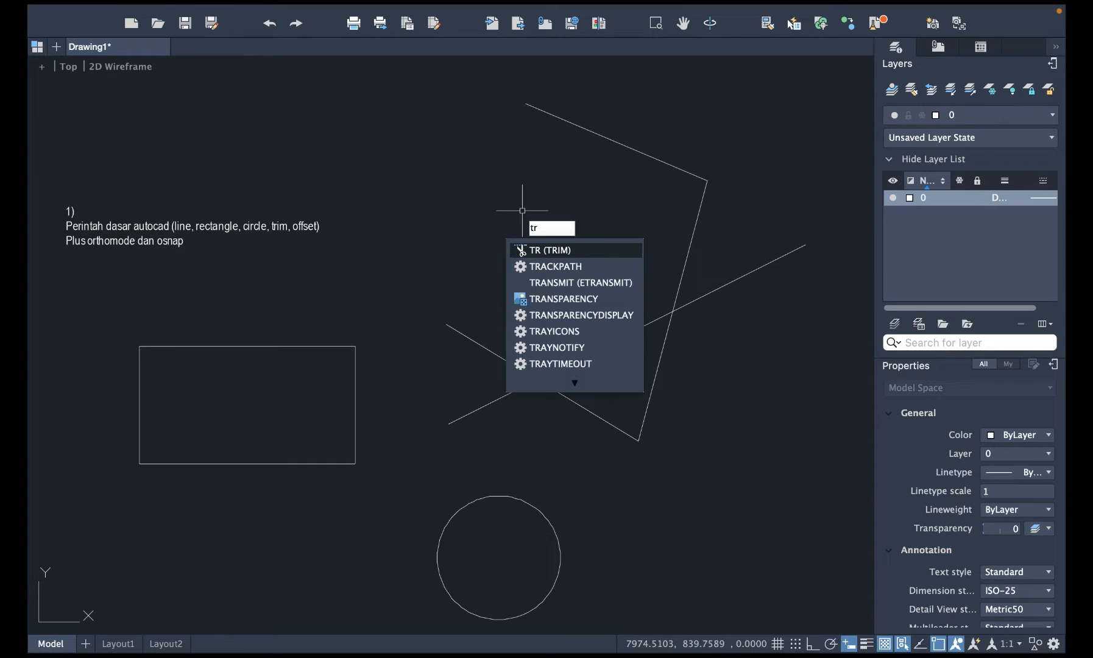
key(Return)
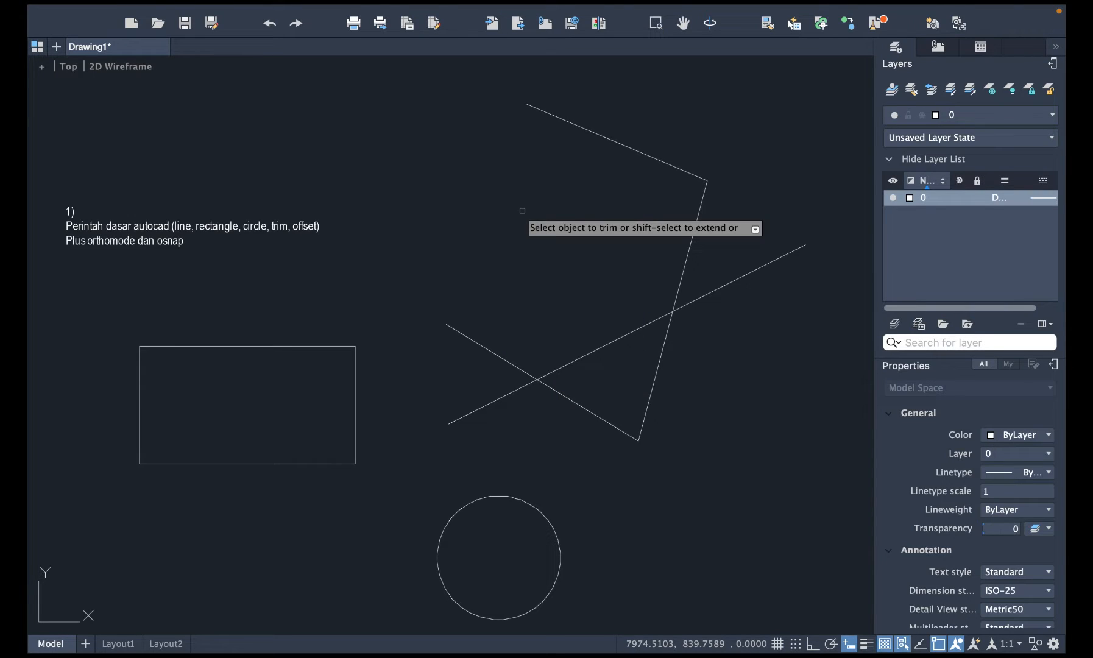
click(570, 273)
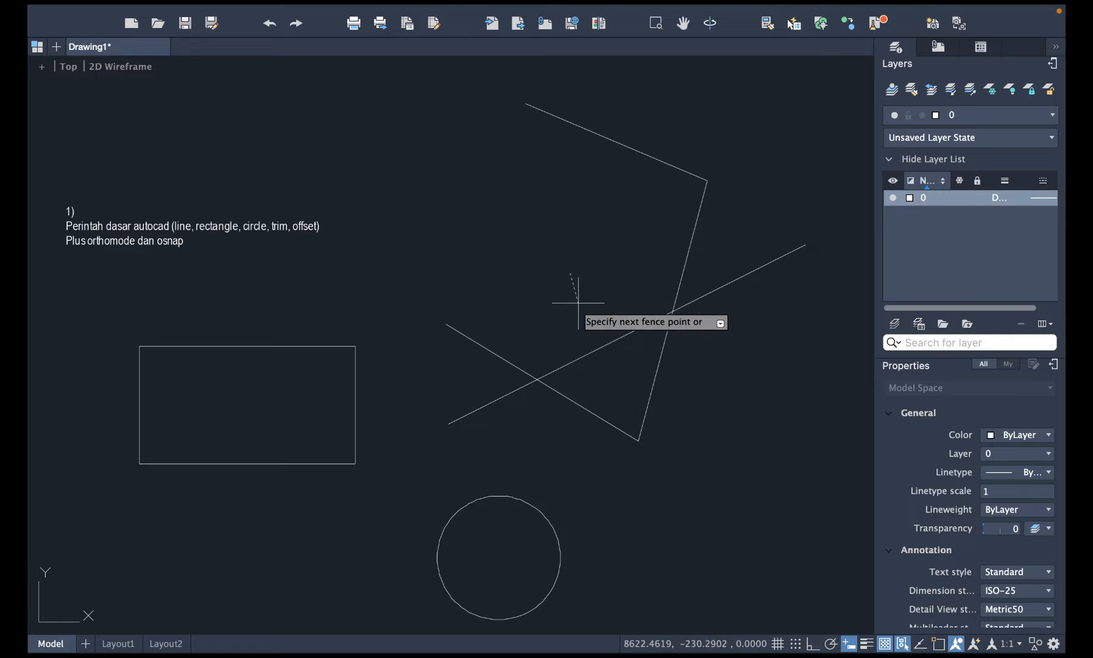
click(615, 380)
key(Return)
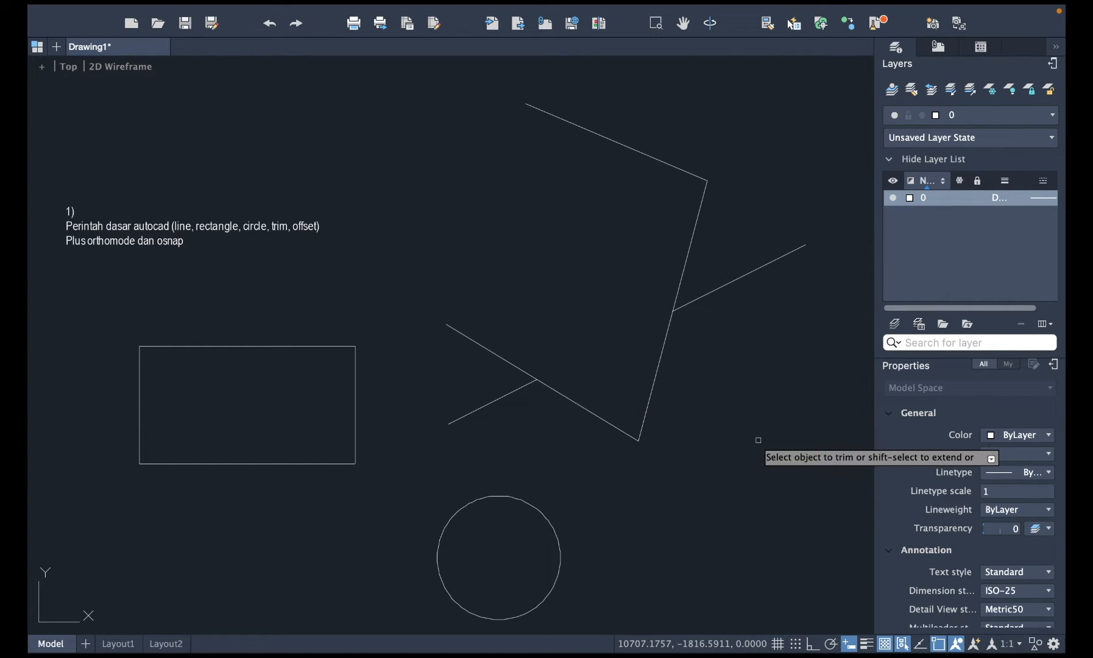
Draw a two-segment line that rises diagonally through the rectangle to a peak and descends across the short diagonal stub beside it.
key(Escape)
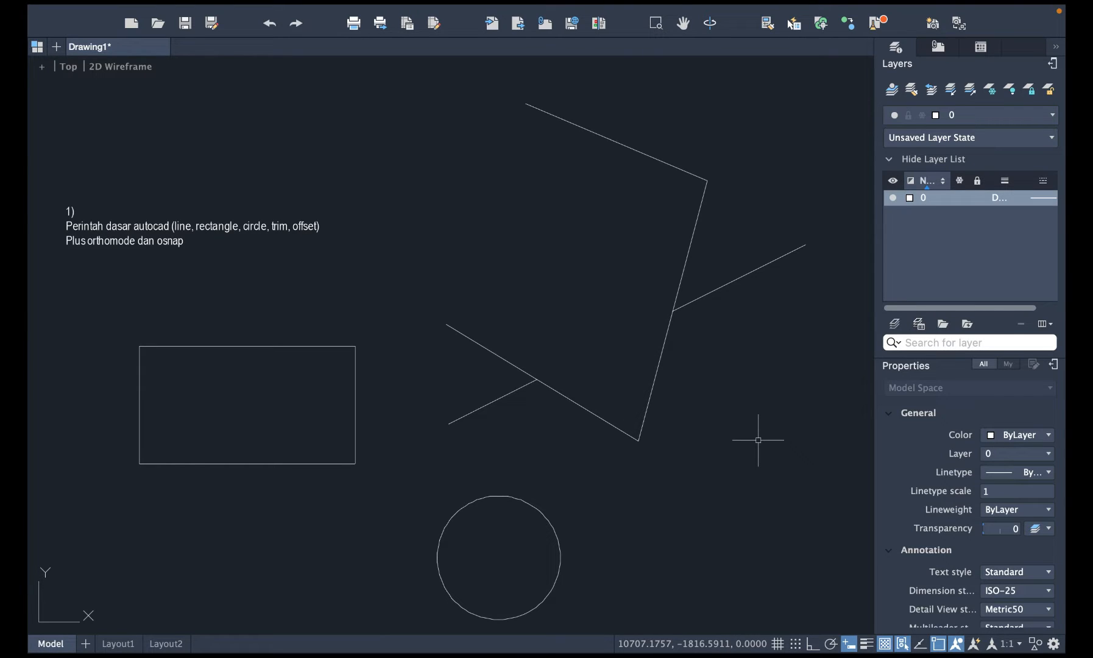
key(l)
key(Return)
click(211, 502)
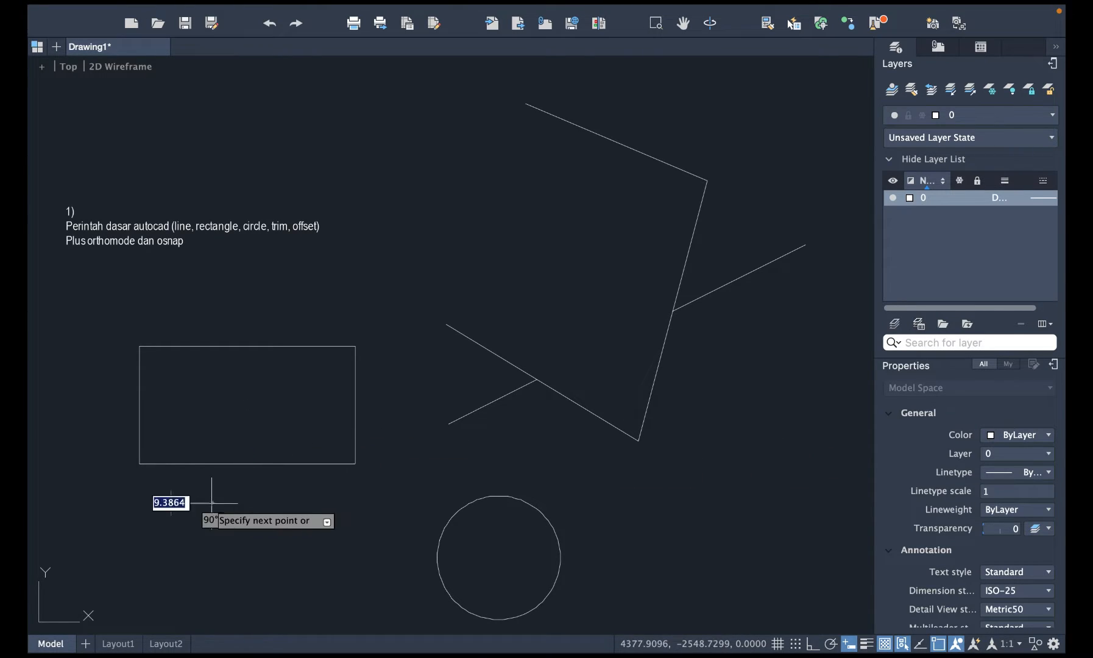
click(370, 291)
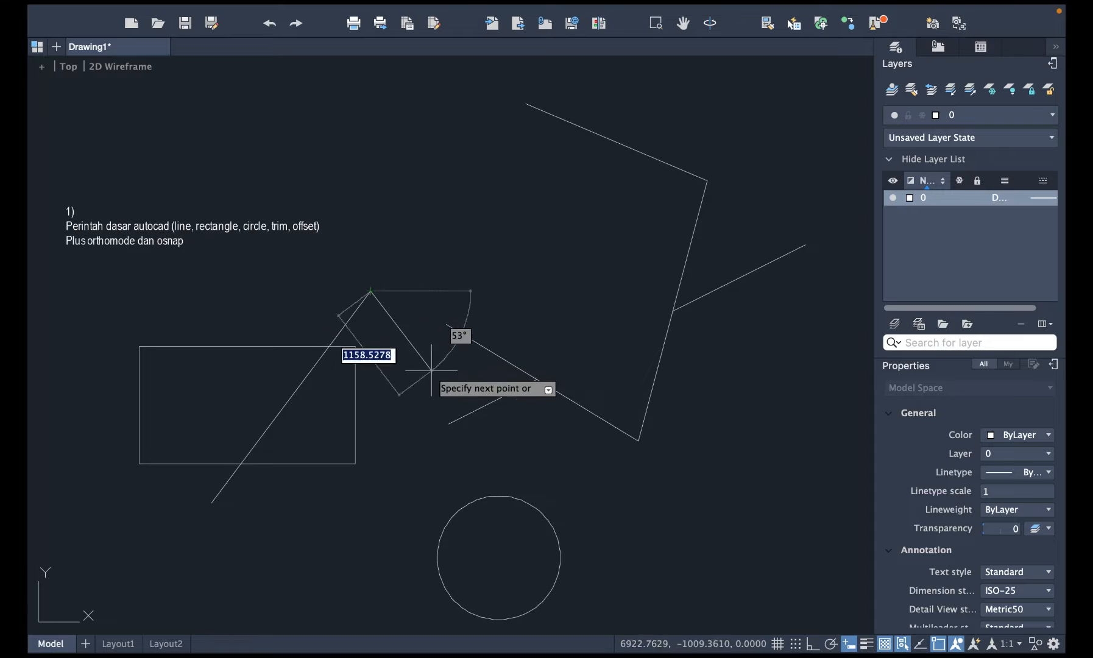
click(528, 437)
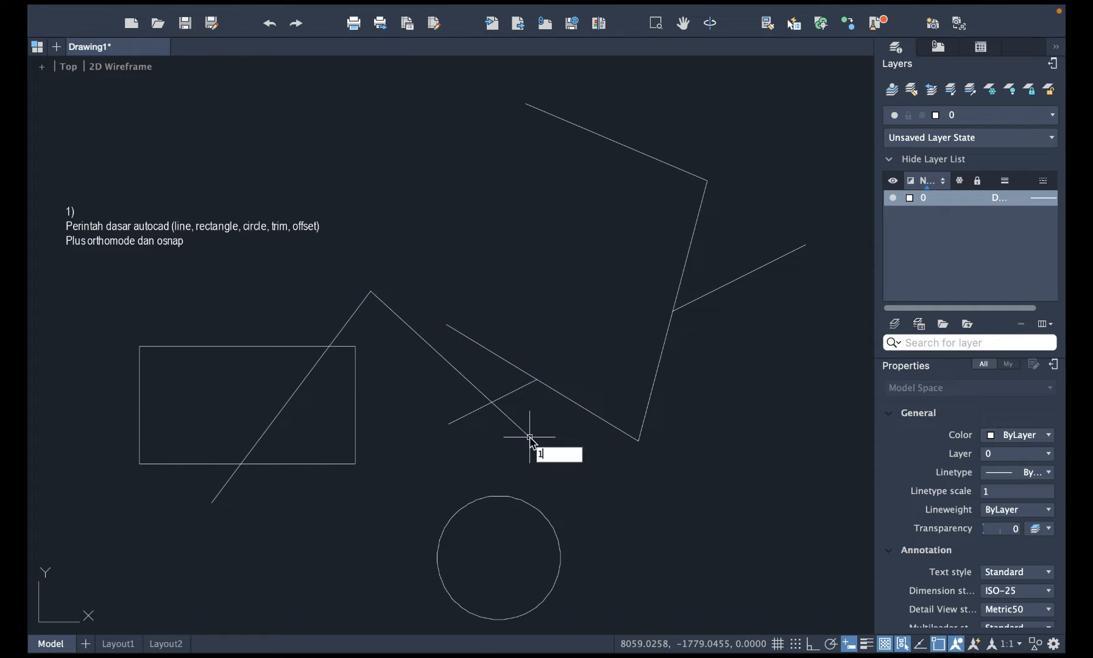
key(Escape)
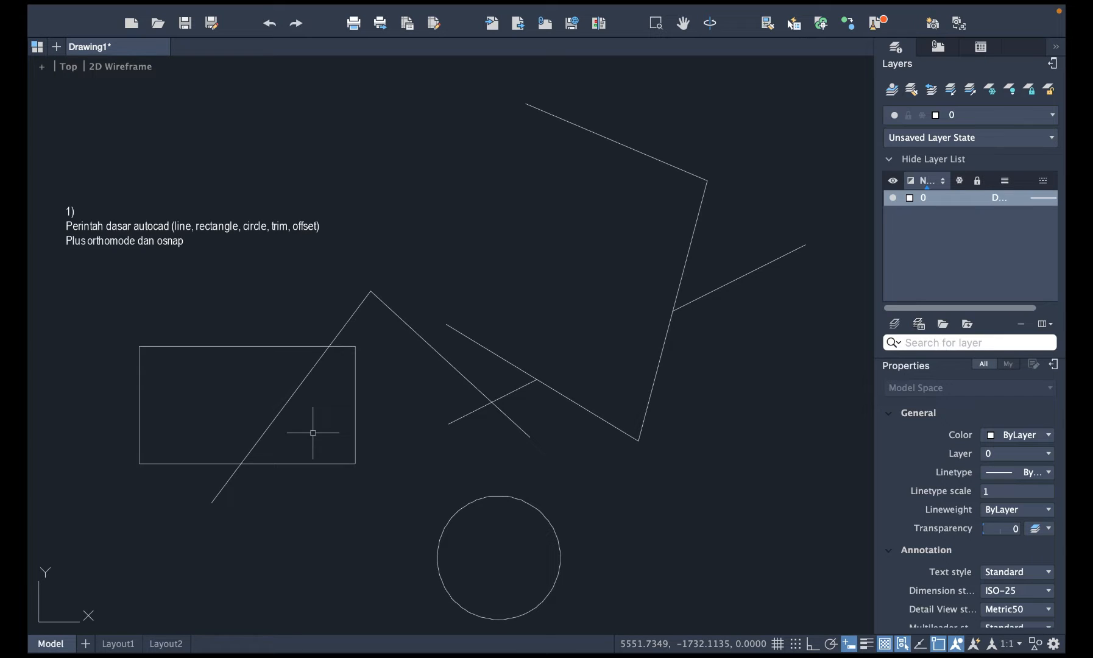
Trim away the new line's portion inside the rectangle and, with a fence, the diagonal stub's portion between the two lines it meets.
text(tr)
key(Return)
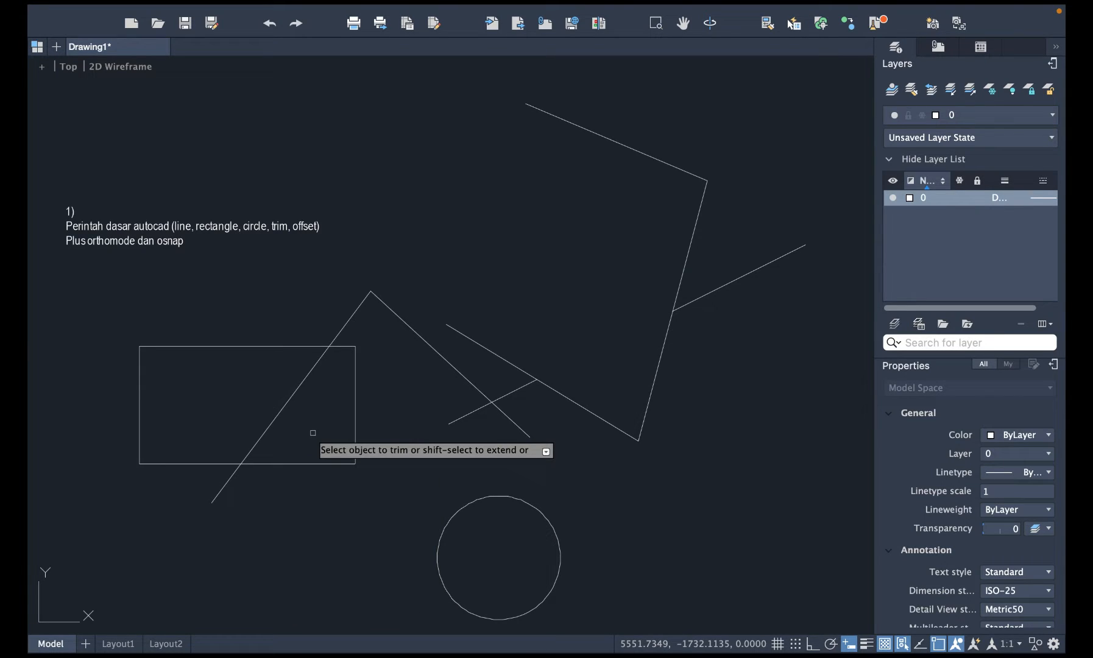
click(286, 403)
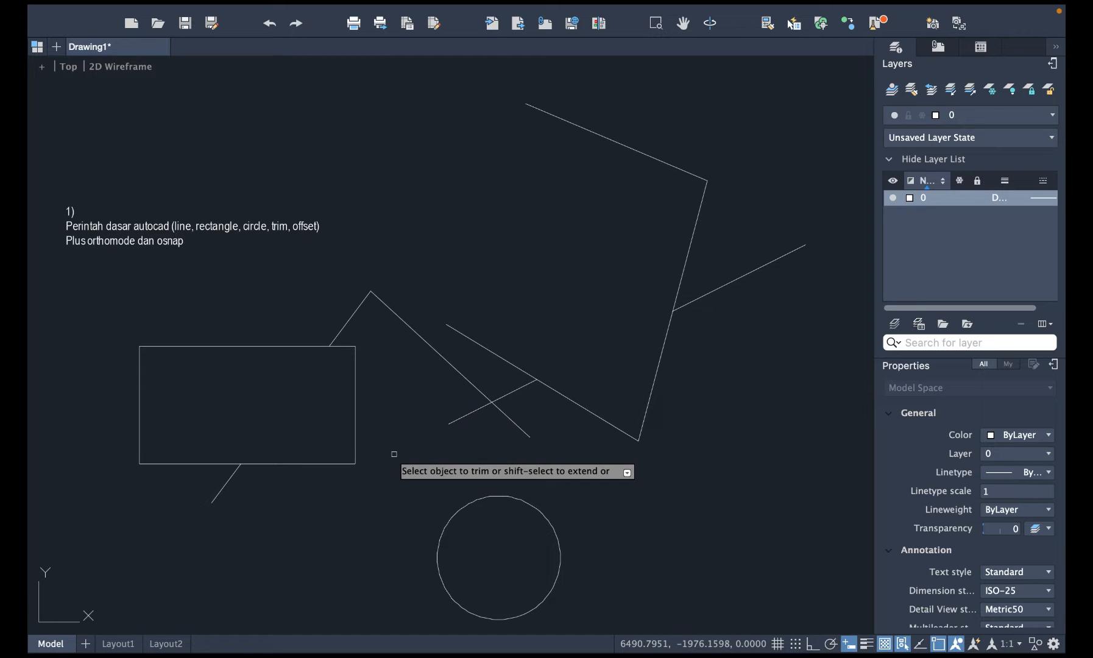
click(569, 440)
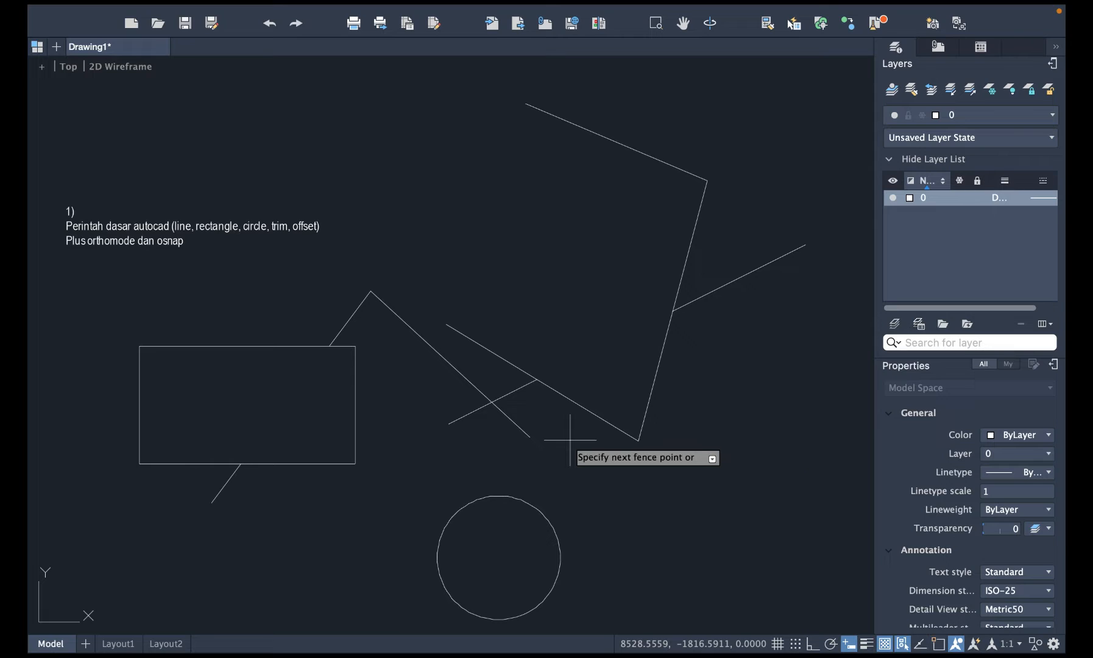
click(478, 359)
key(Return)
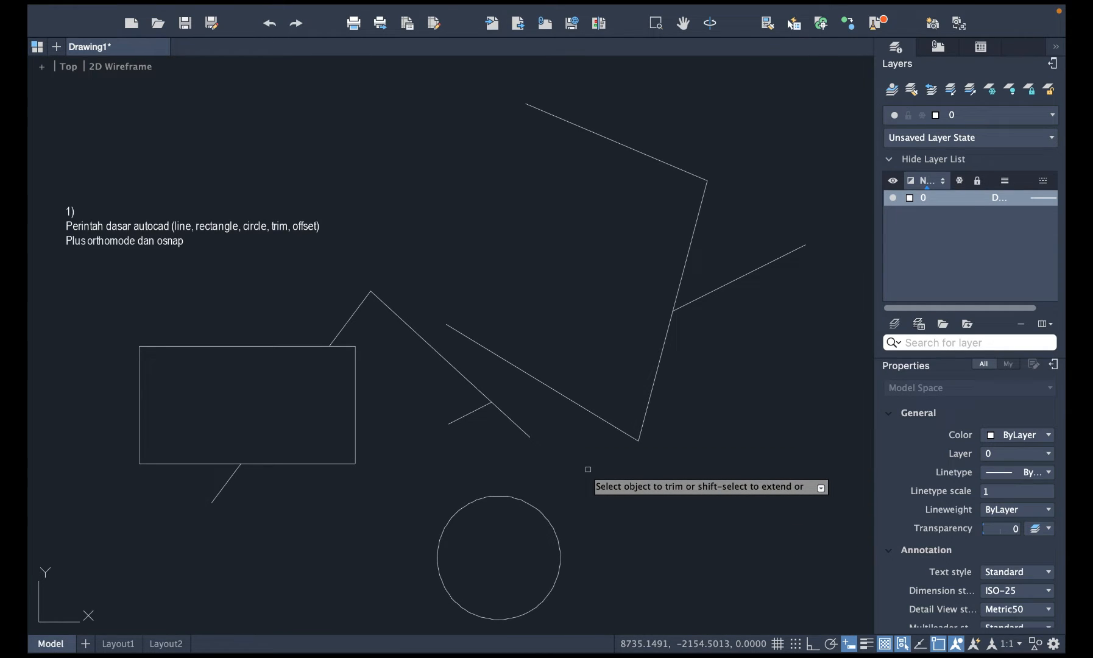
key(Escape)
Offset the rectangle outward by a distance of 100.
scroll(588, 469, down, 2)
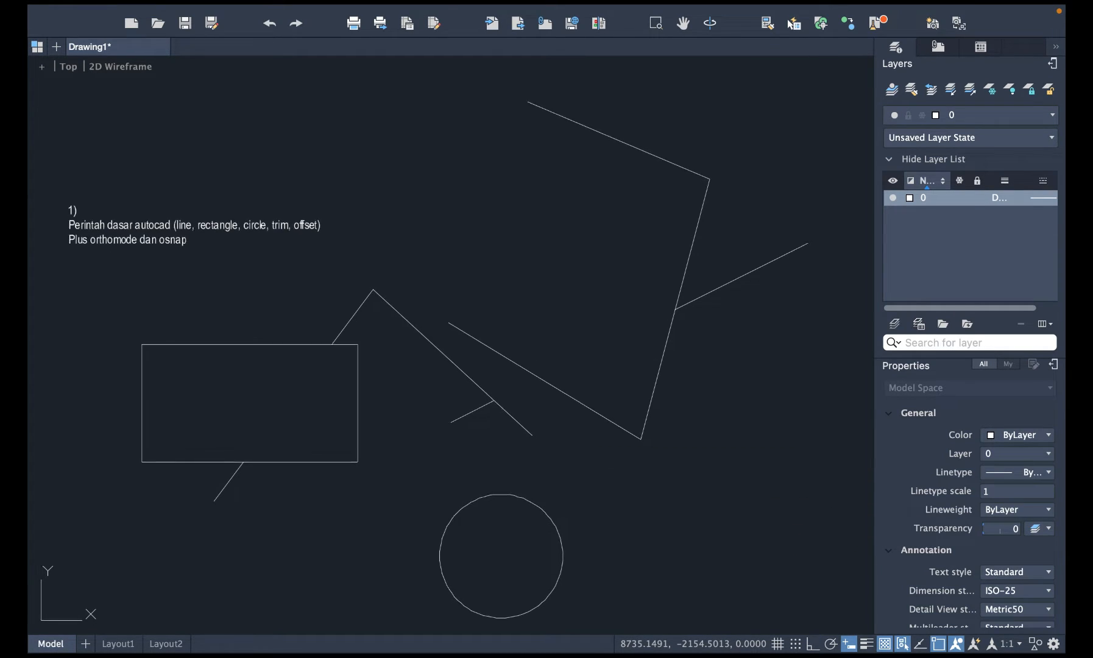
scroll(588, 470, up, 2)
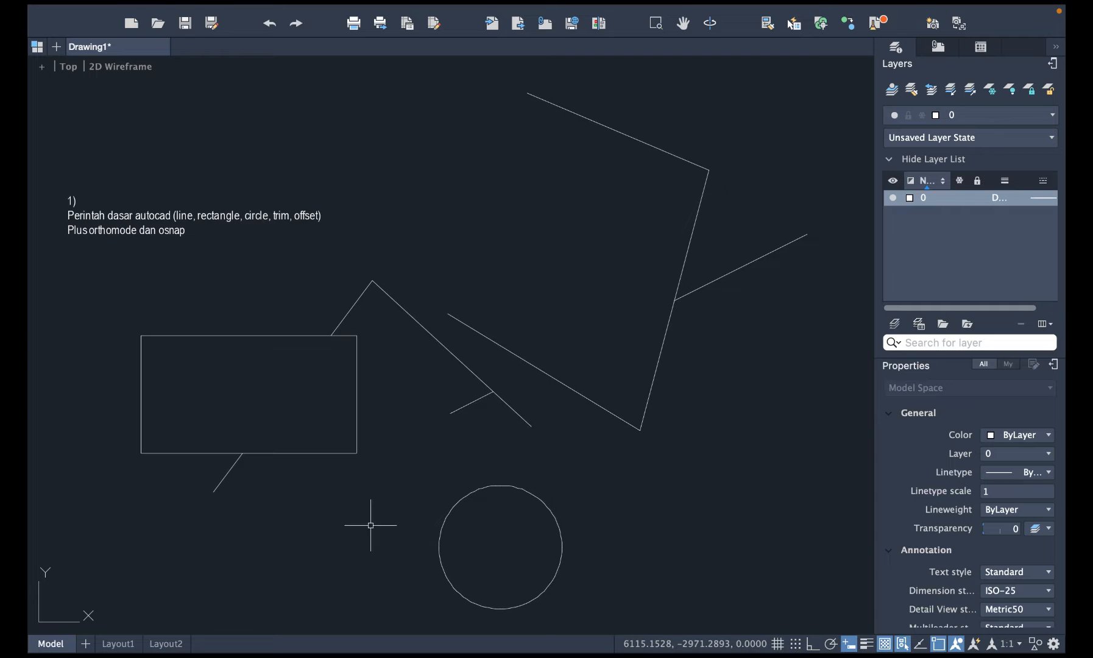
scroll(50, 595, up, 2)
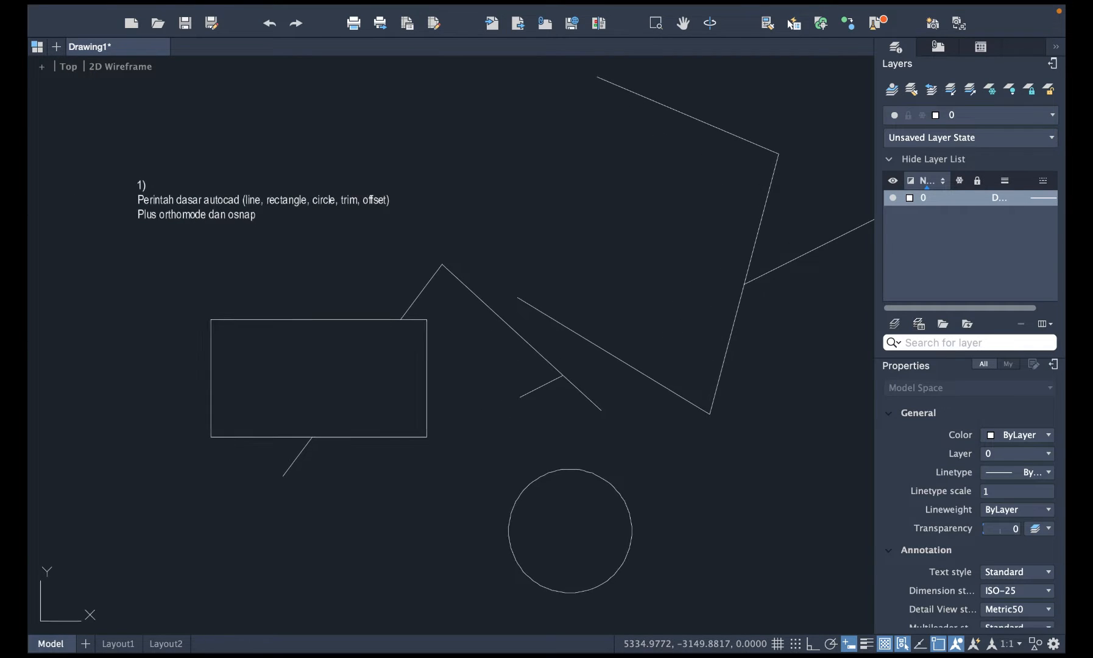
scroll(364, 529, down, 3)
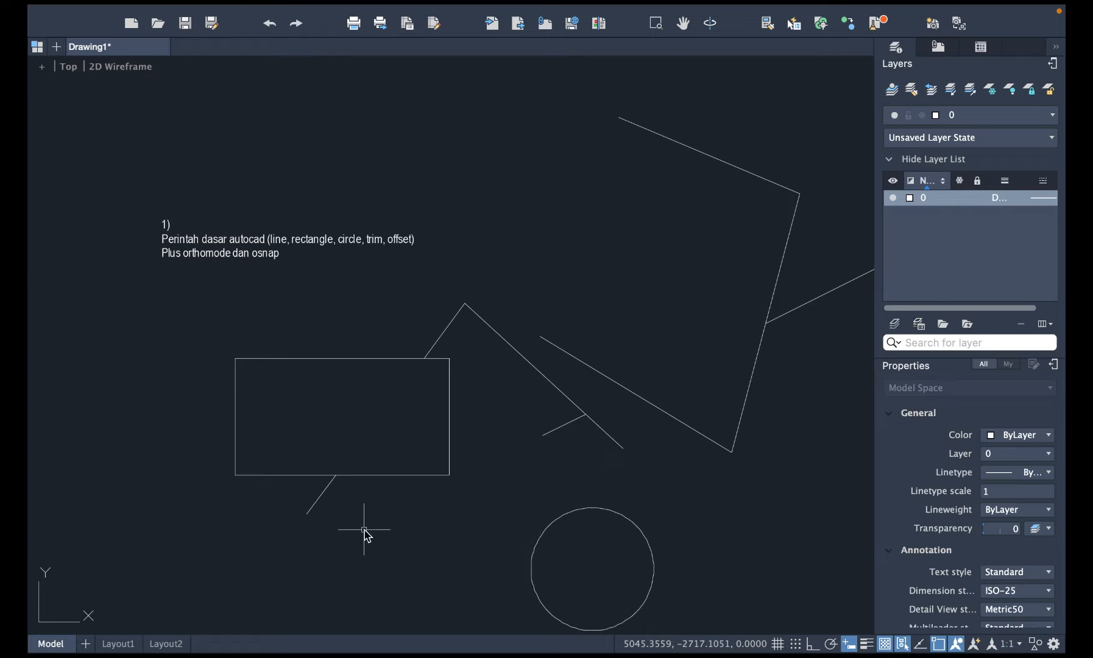
text(off)
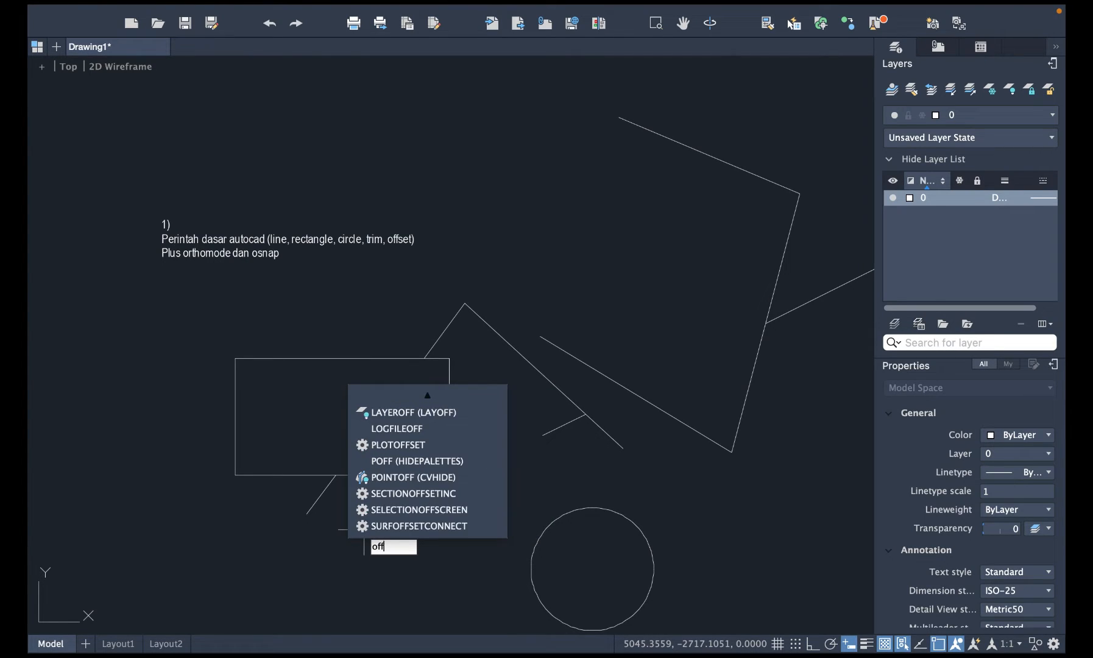
key(Escape)
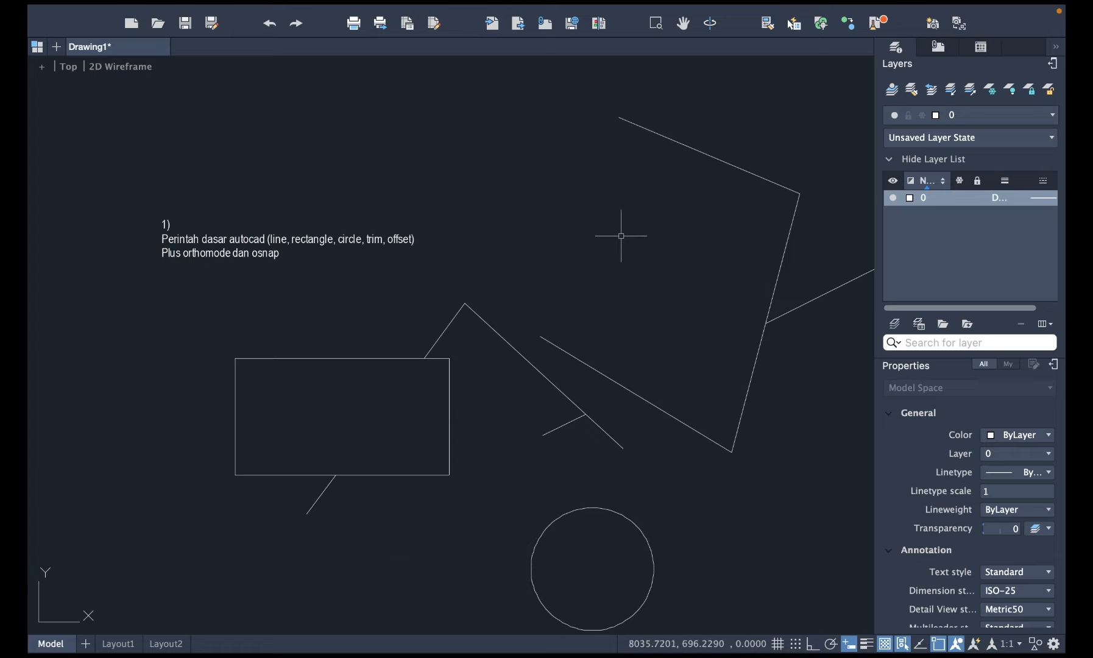
text(off)
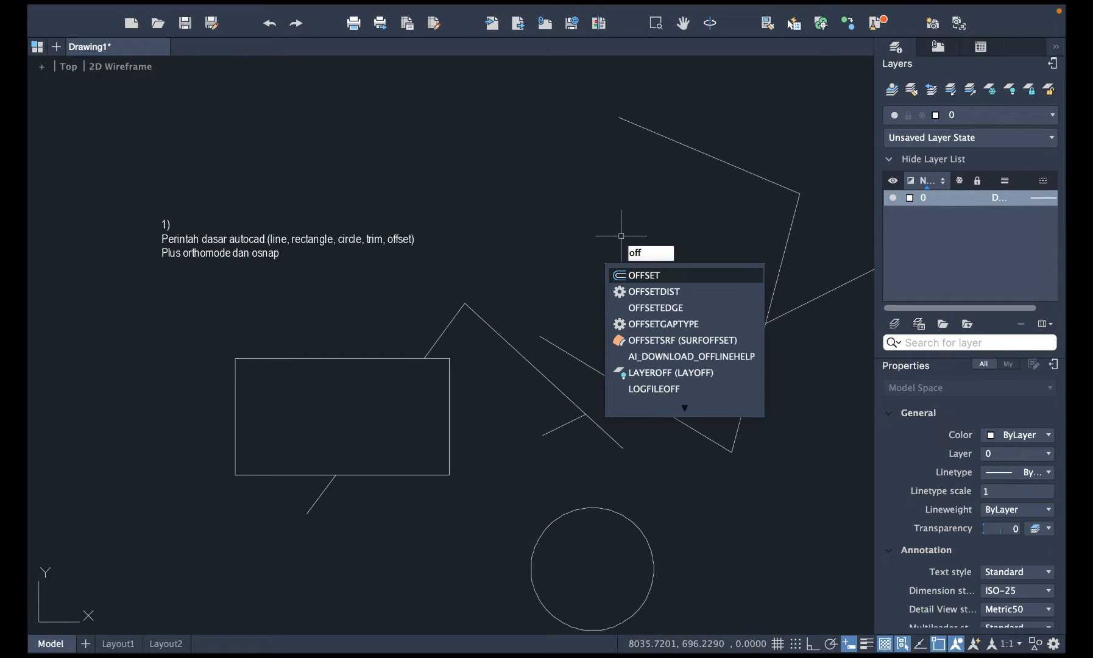
key(Return)
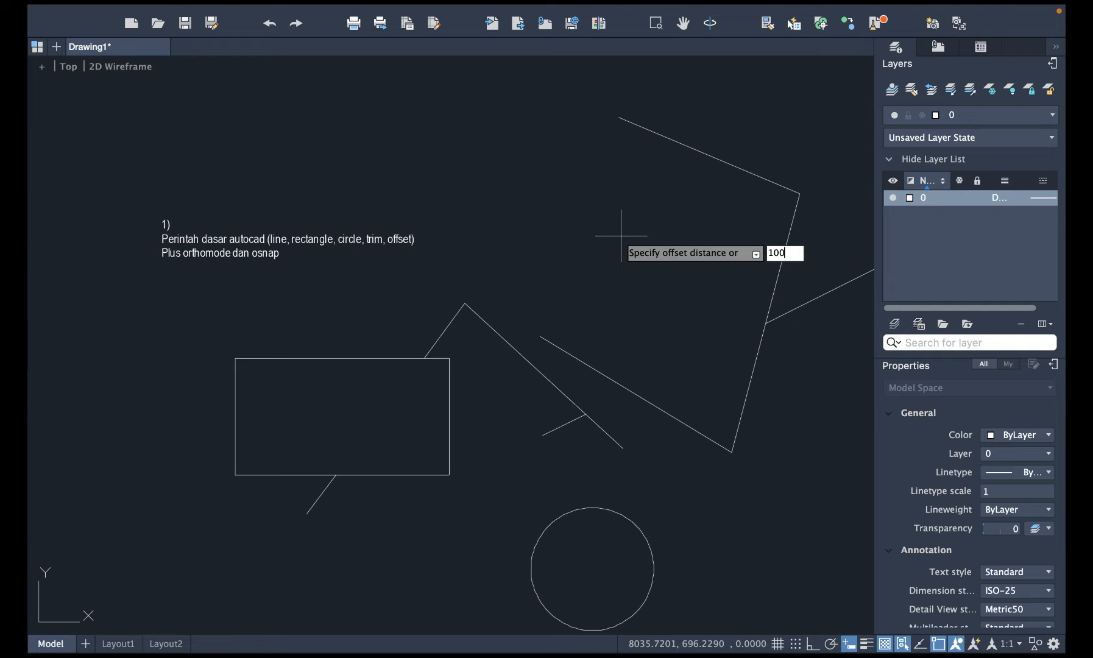
key(Return)
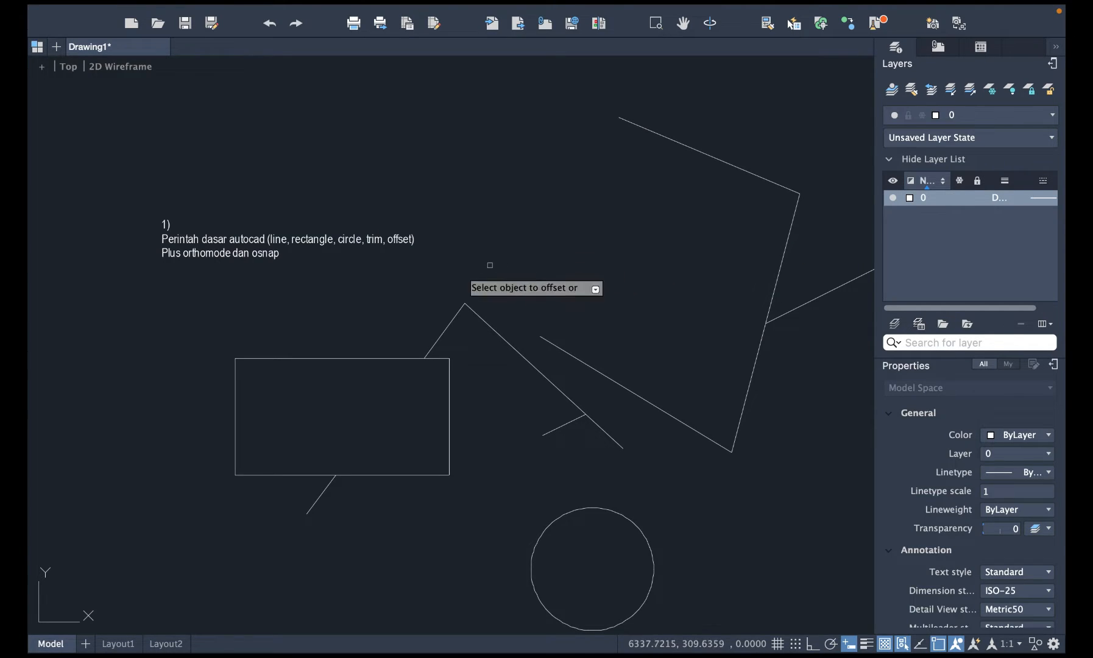
click(344, 356)
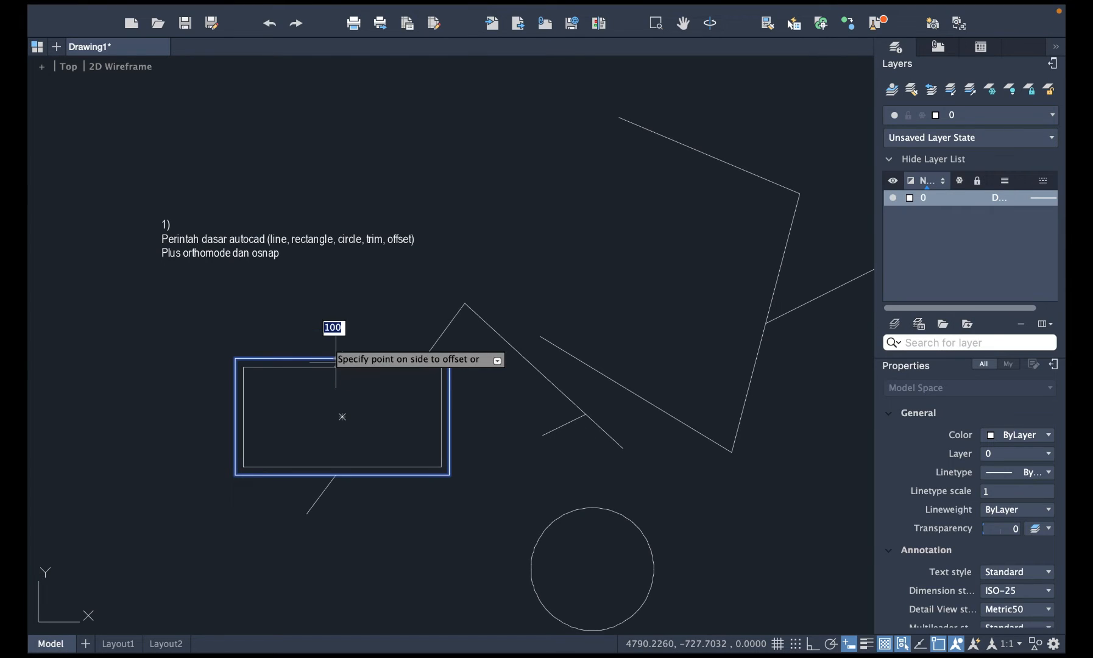
click(382, 326)
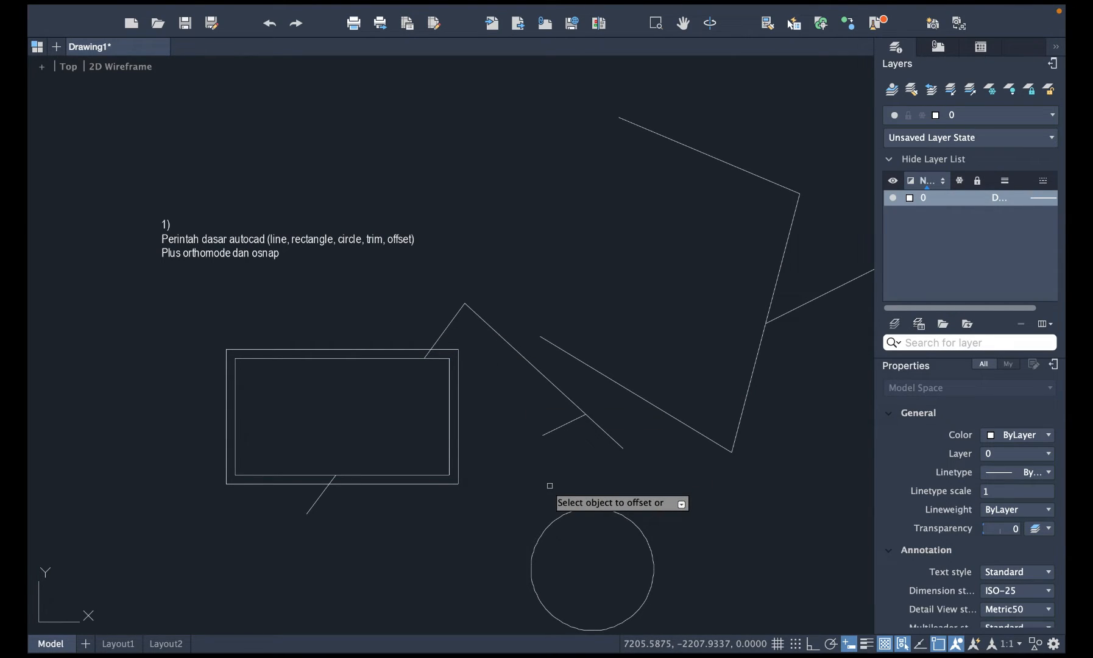
Offset the open shape's uppermost segment by 100 to both its inner and outer side.
click(693, 150)
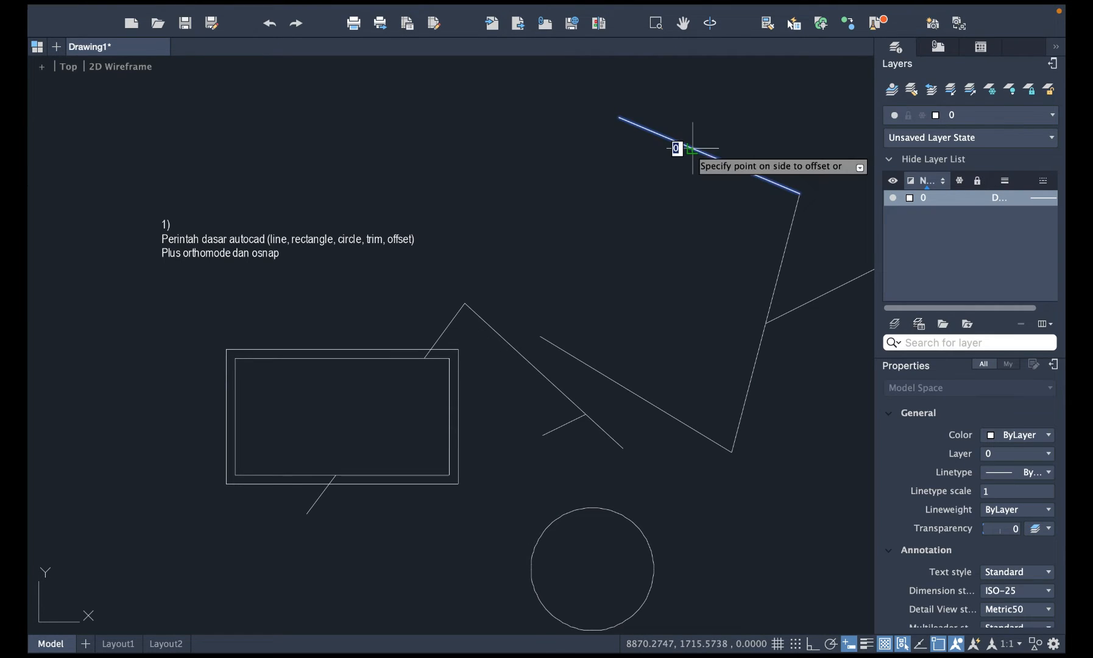
click(656, 235)
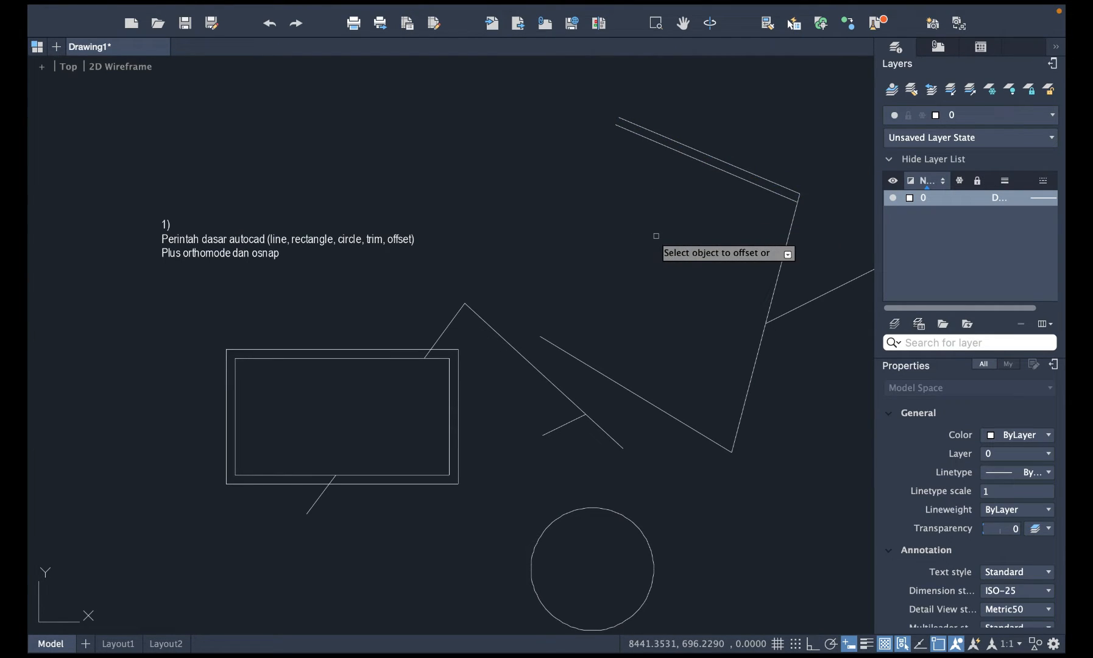
click(710, 156)
click(746, 89)
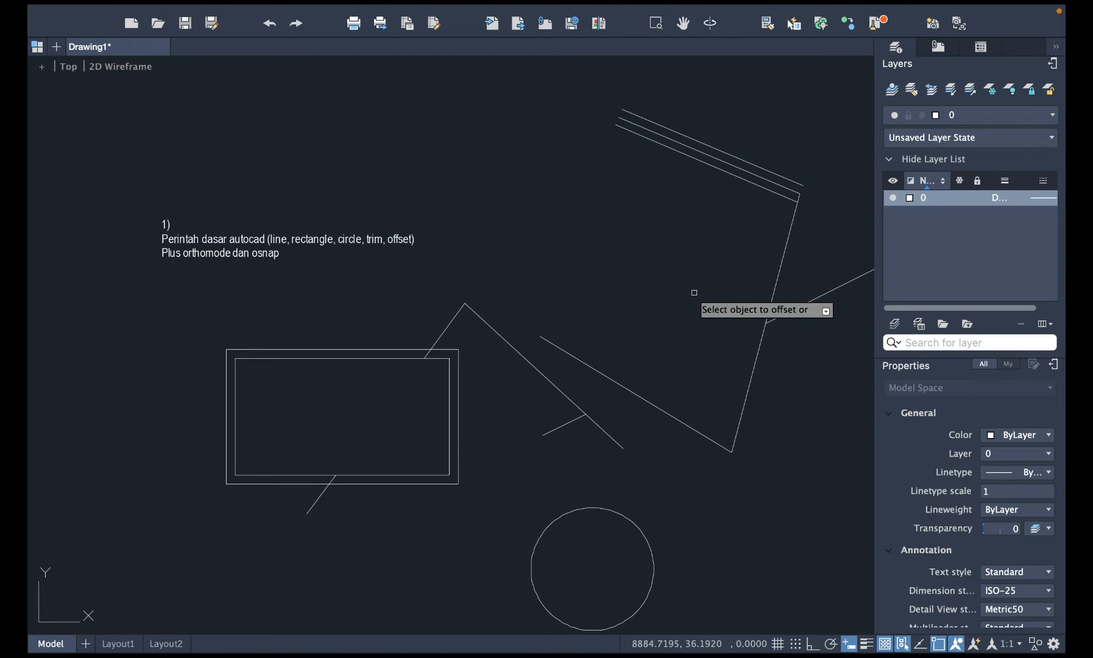
Offset the circle inward by 100 and end the Offset command.
click(613, 513)
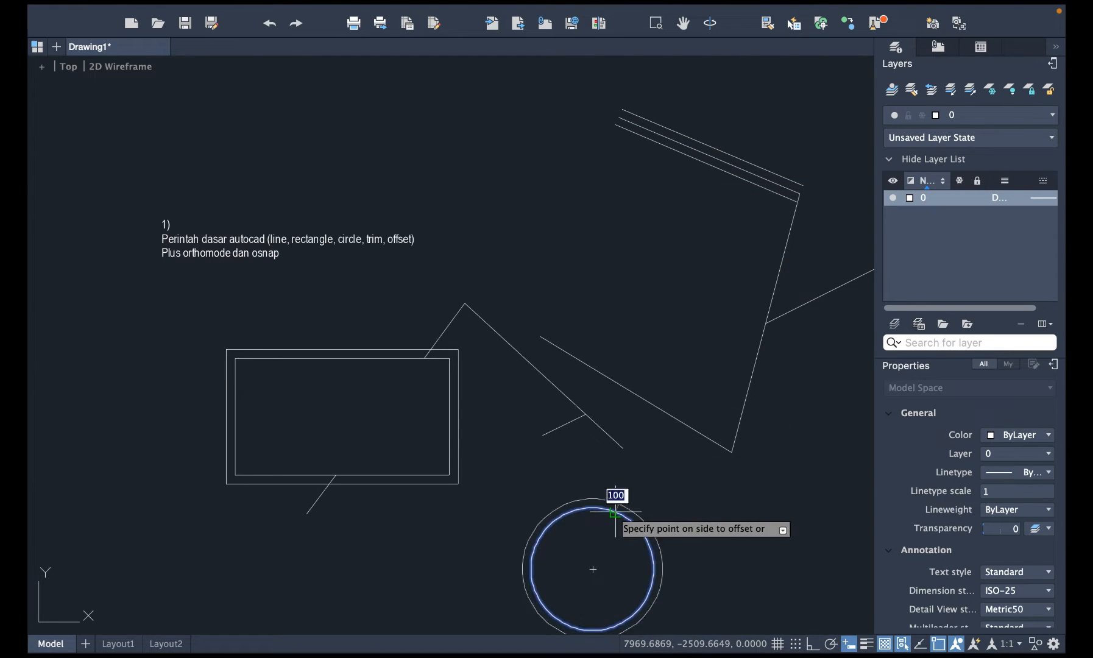
click(590, 559)
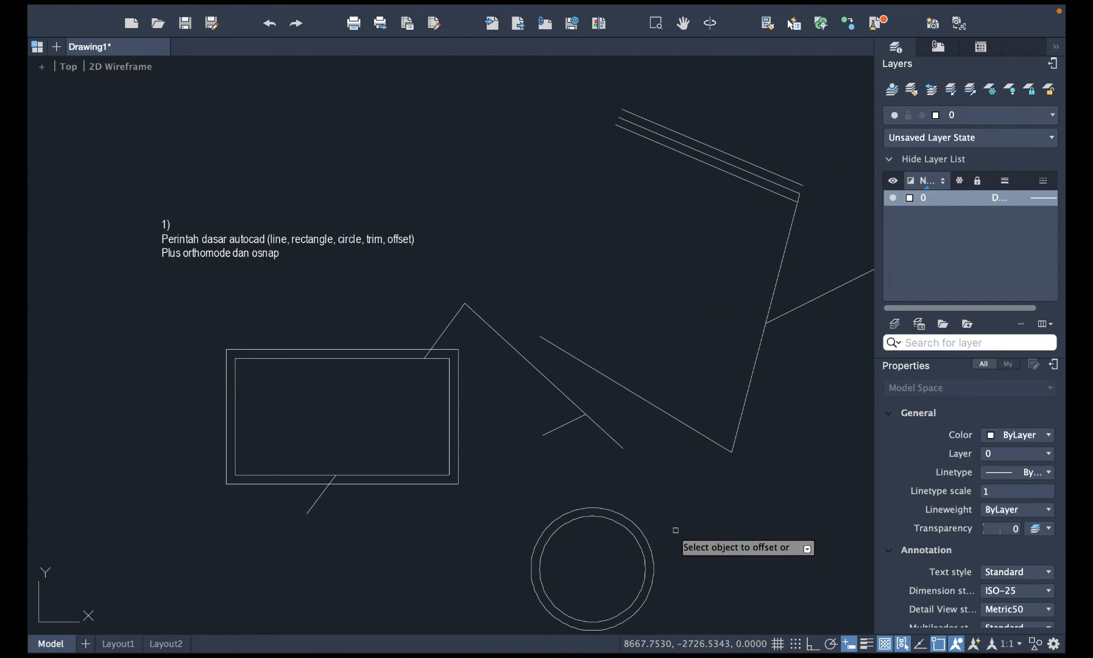
scroll(673, 528, down, 3)
scroll(702, 477, right, 3)
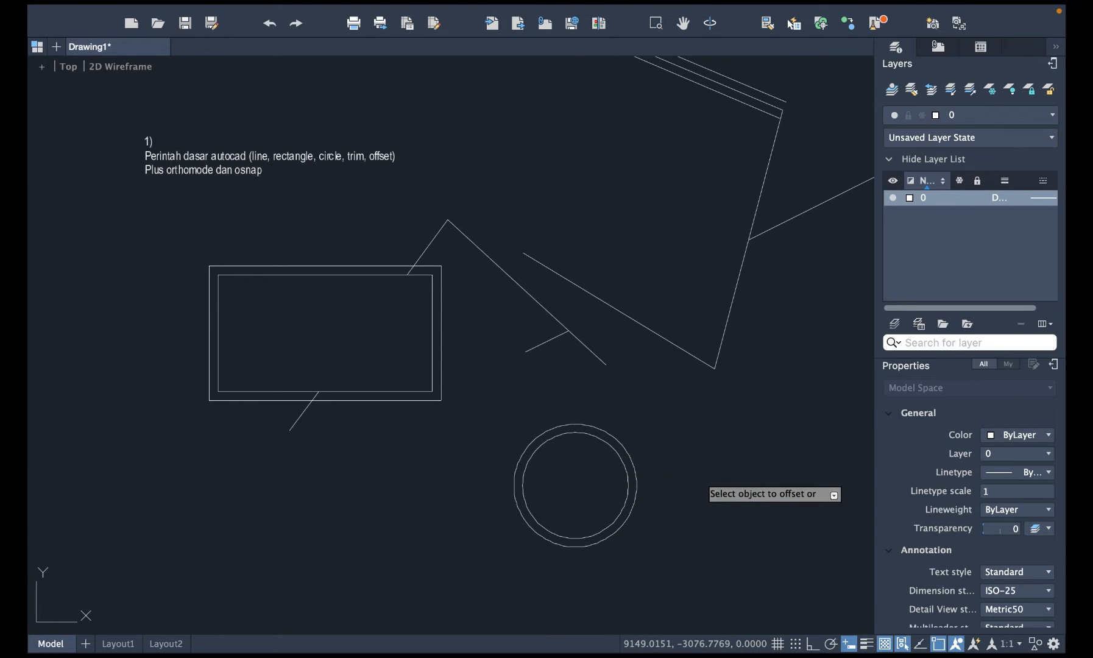
scroll(702, 477, up, 5)
scroll(702, 477, down, 4)
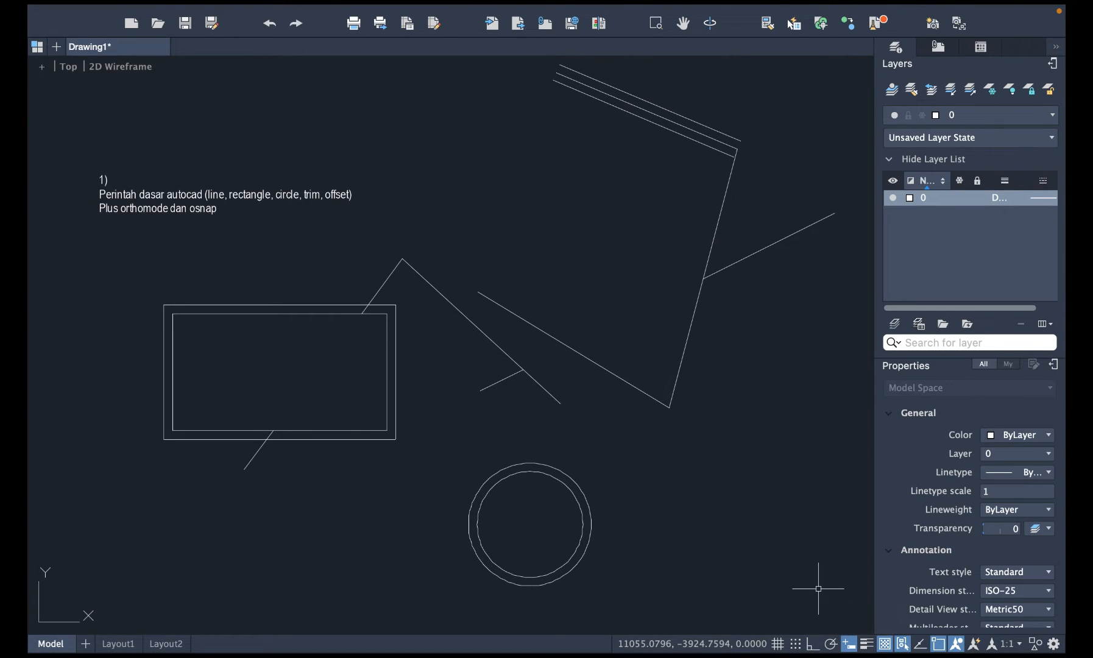
click(936, 645)
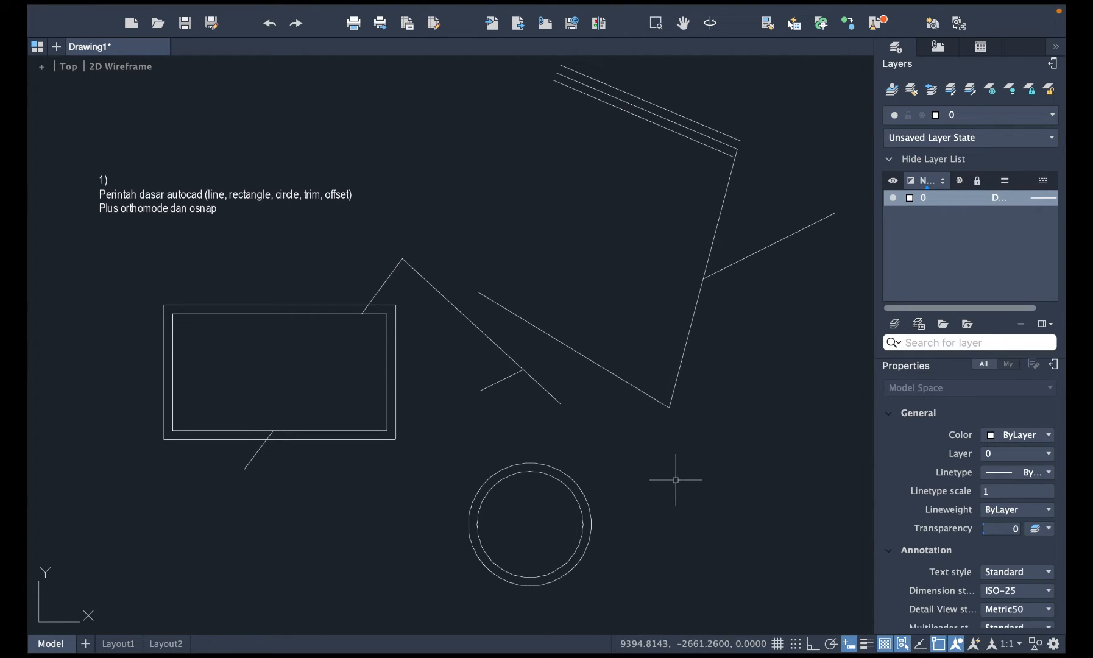
scroll(675, 480, down, 3)
scroll(675, 480, up, 4)
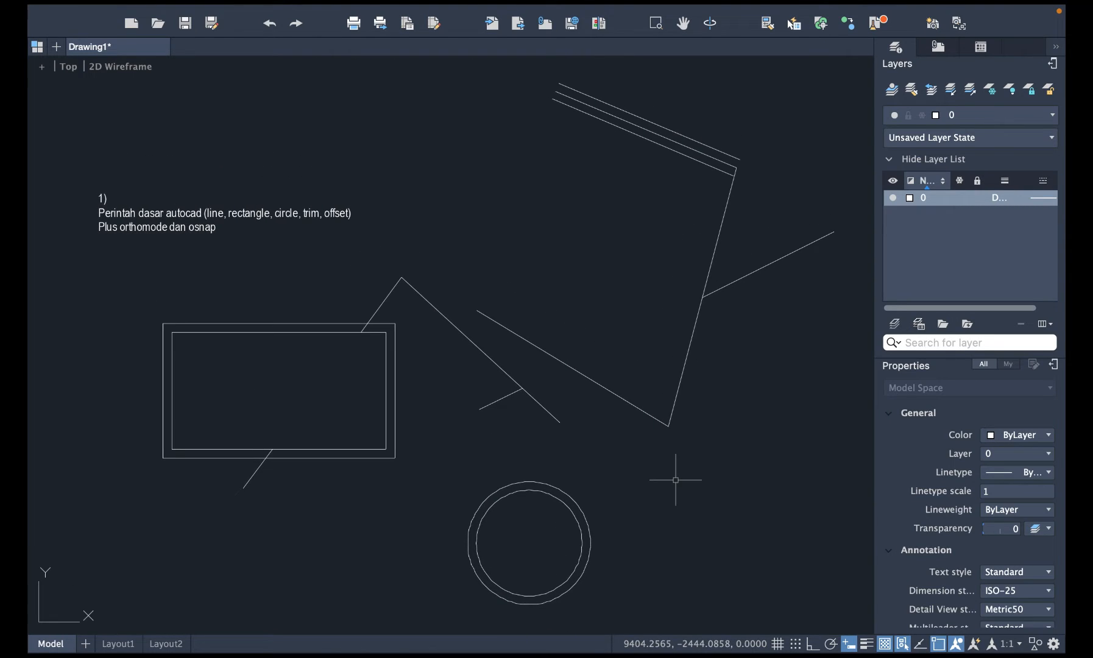
scroll(675, 480, right, 3)
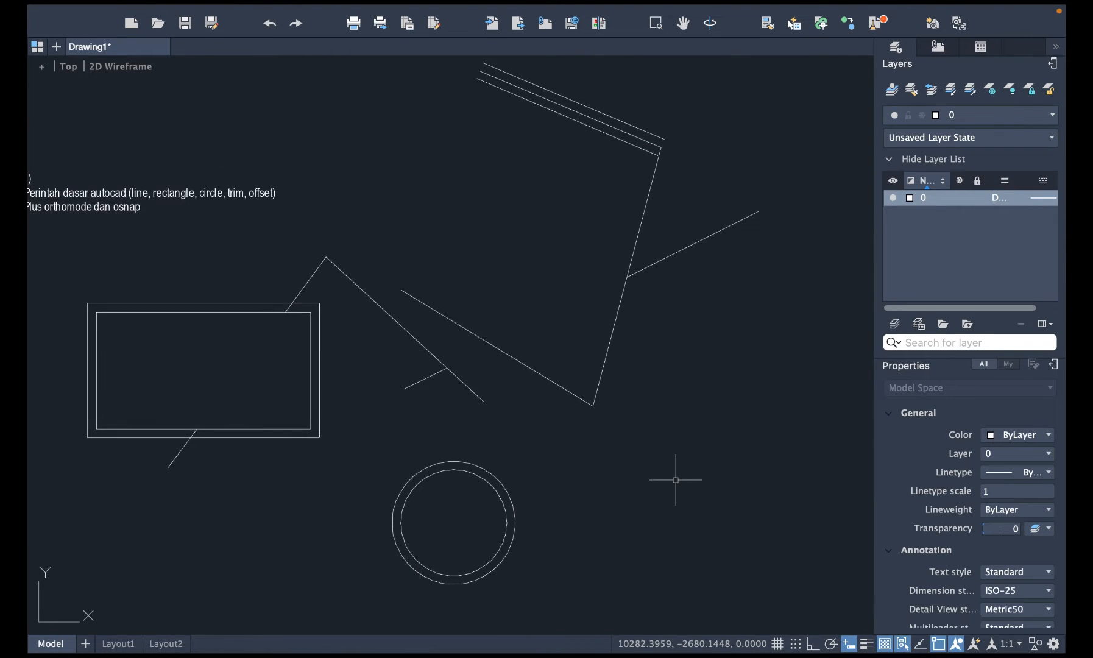
click(935, 647)
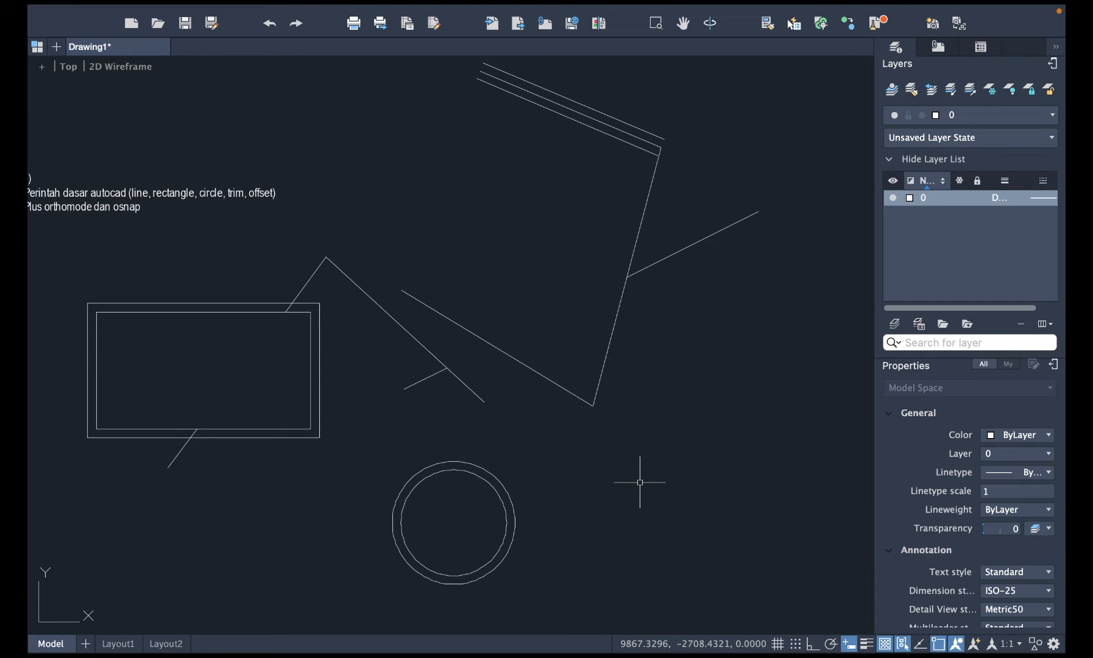
Draw connected lines from the open shape's free end to the inner offset line's near endpoint, then diagonally to the shape's lowest corner.
text(l)
key(Return)
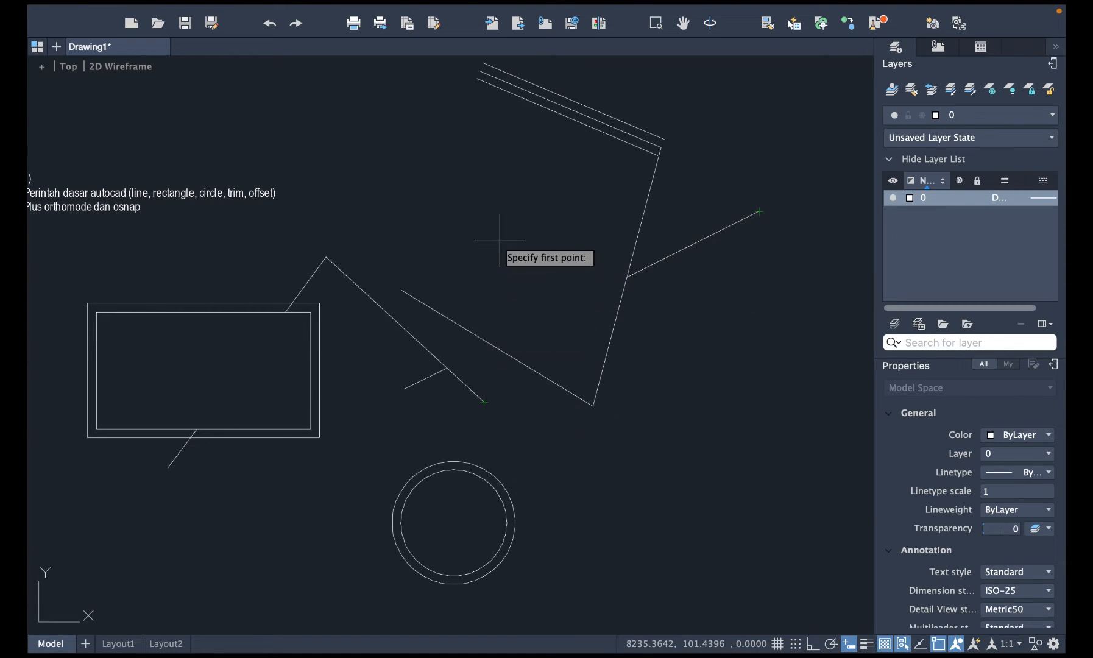
click(401, 290)
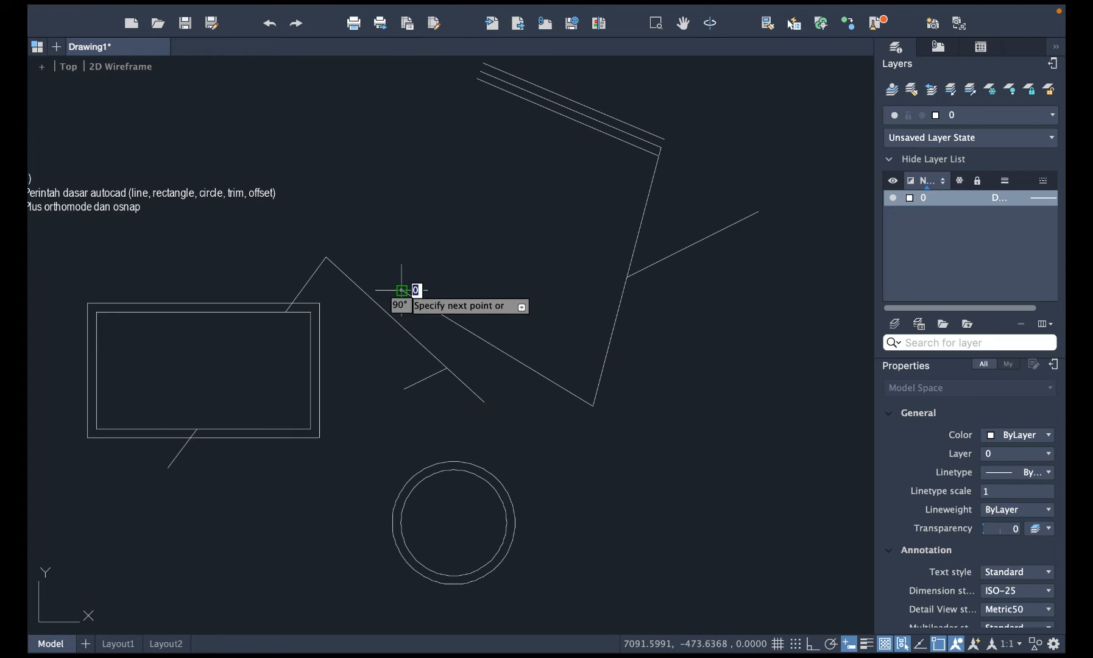
click(476, 79)
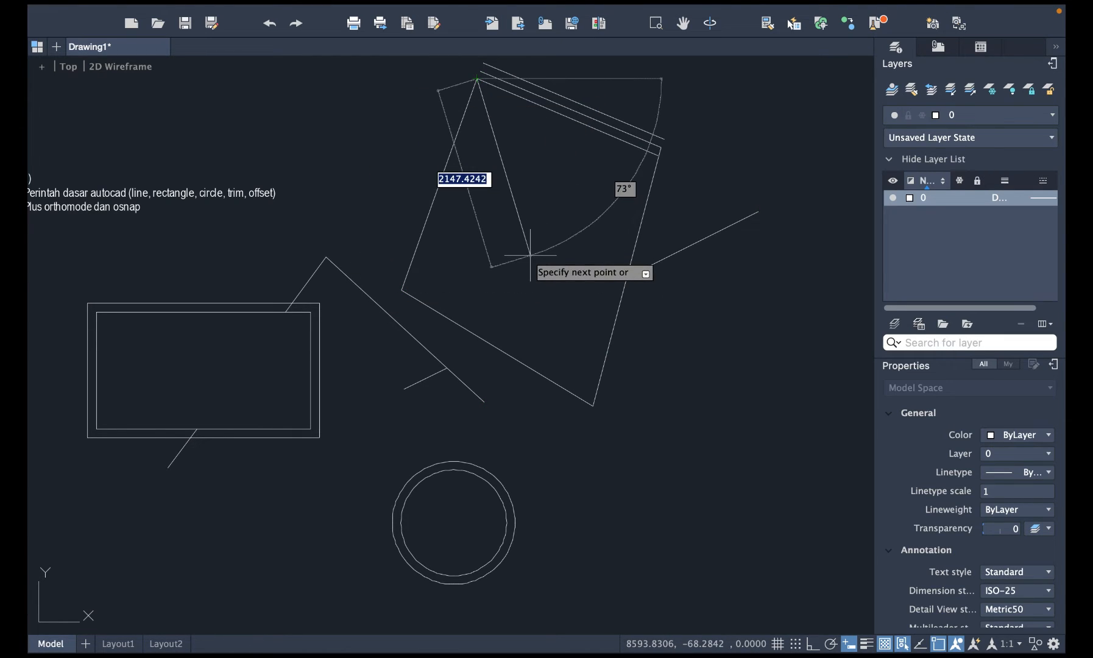
click(591, 404)
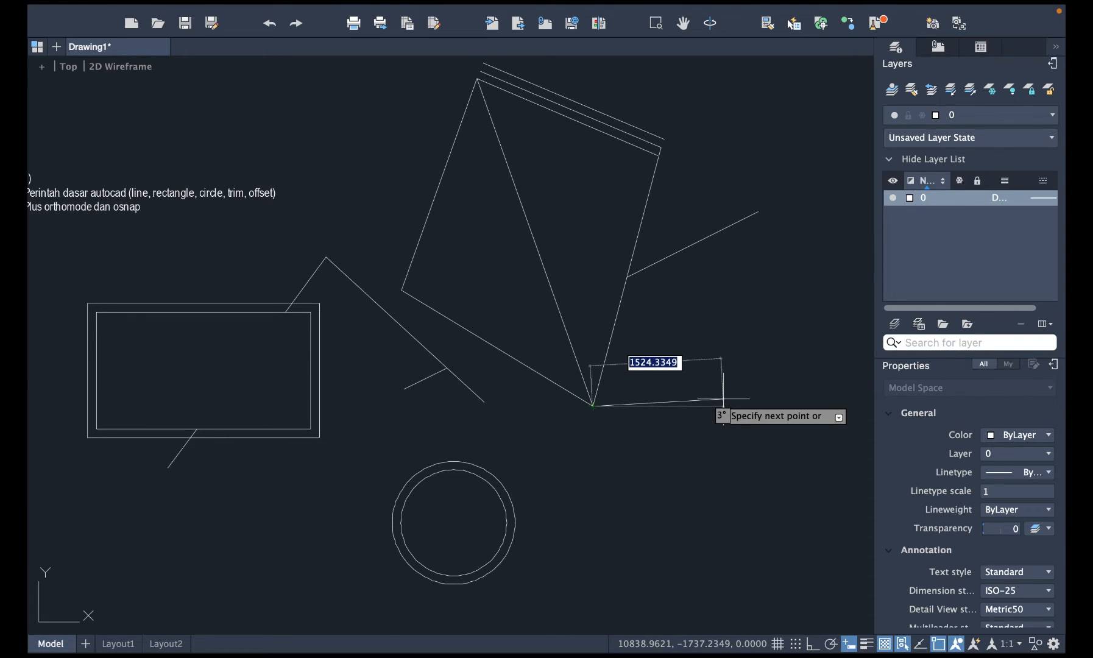
key(Escape)
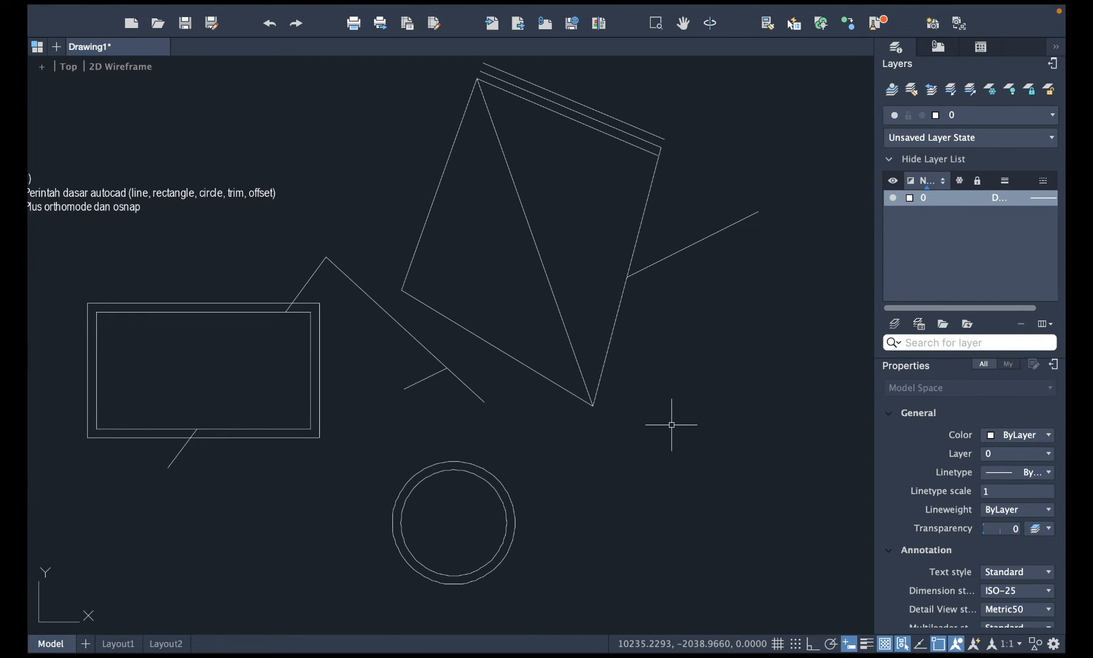
Review the enabled Object Snap modes in the drafting settings and accept them.
middle_drag(672, 424, 655, 446)
mouse_move(517, 5)
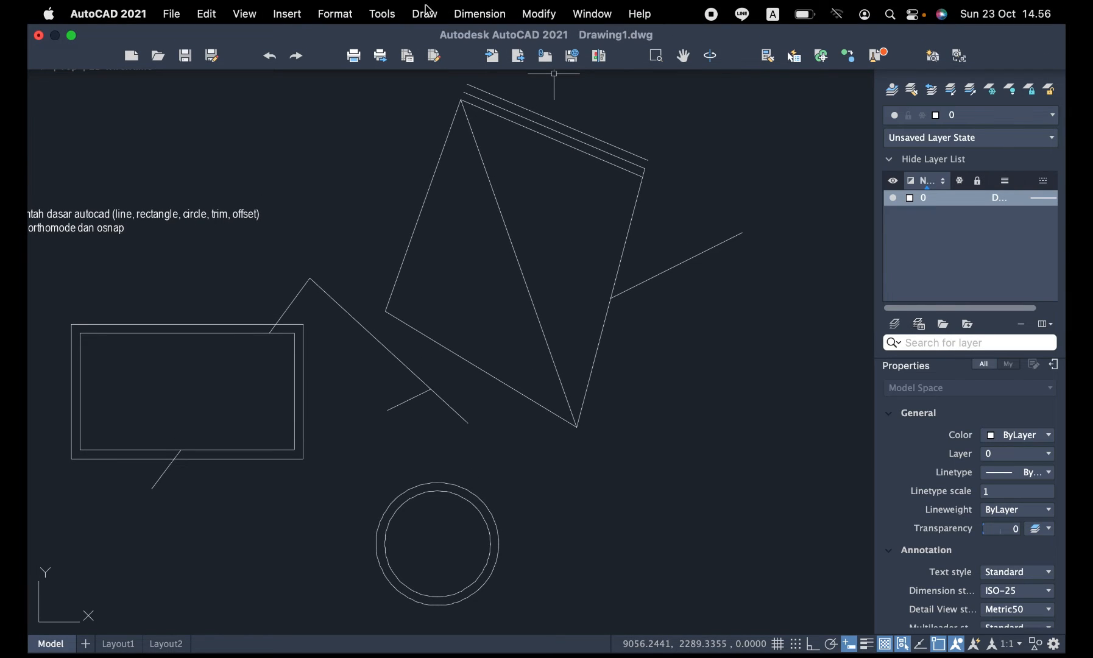
click(388, 8)
mouse_move(427, 237)
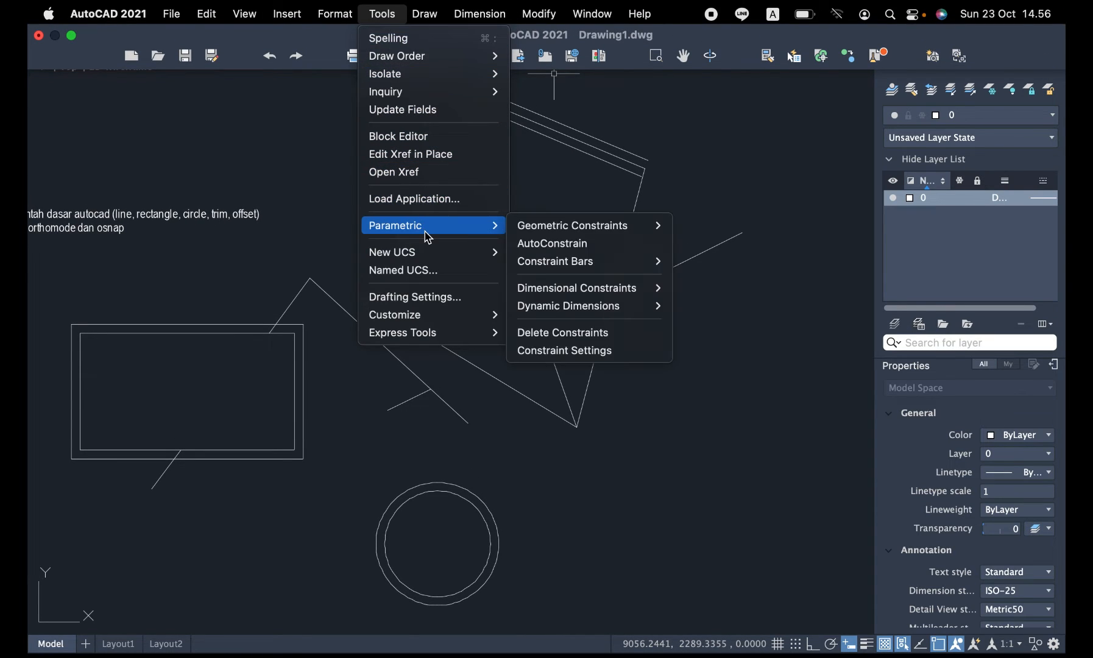
click(429, 297)
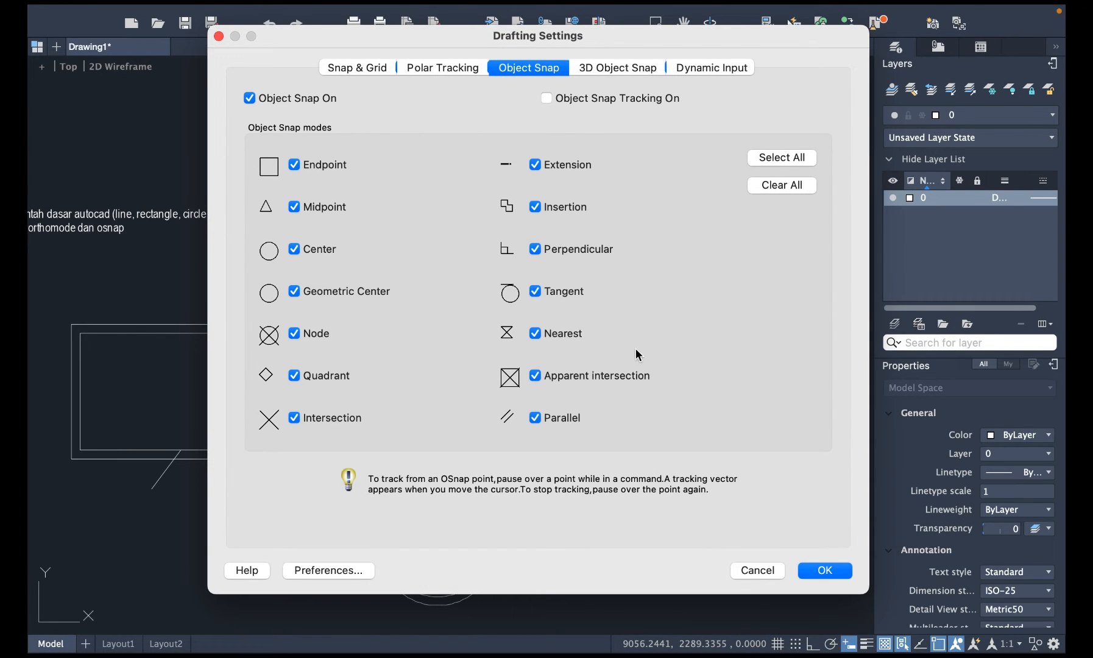
click(824, 571)
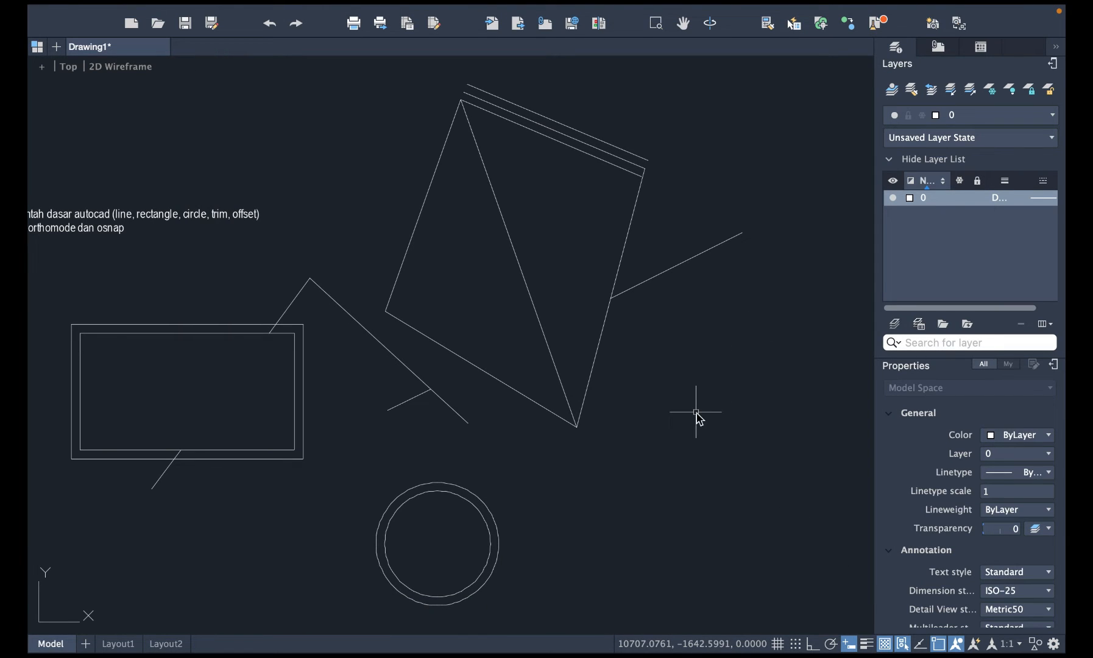
Draw a horizontal line across the inner rectangle between the midpoints of its two short sides.
text(l)
key(Return)
scroll(697, 413, left, 5)
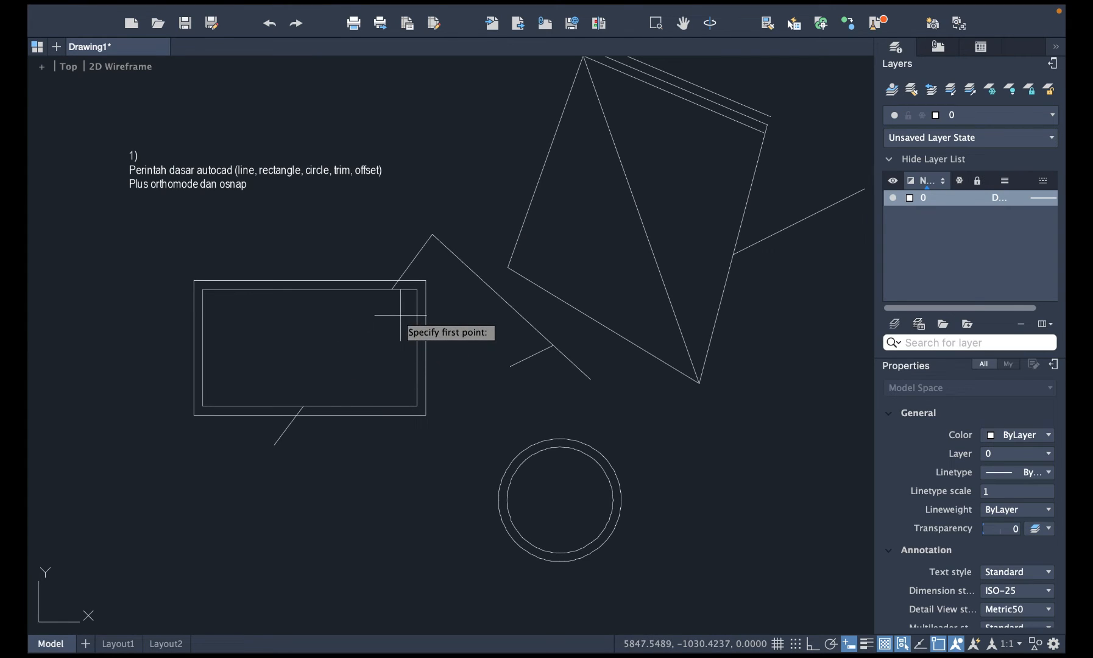
click(417, 347)
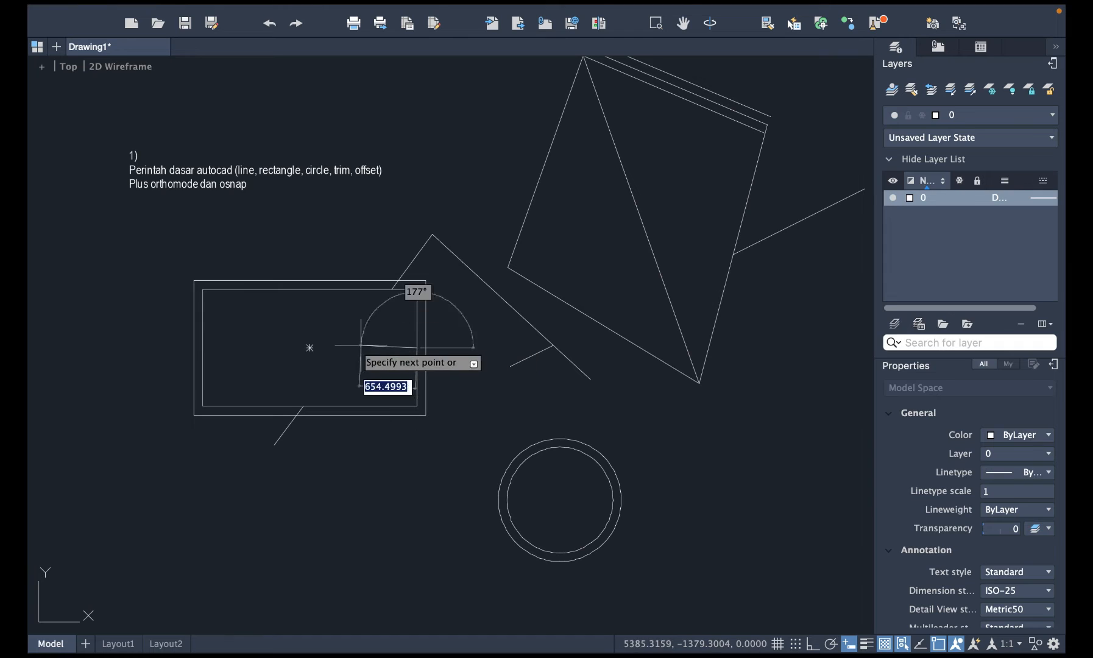
click(203, 348)
key(Return)
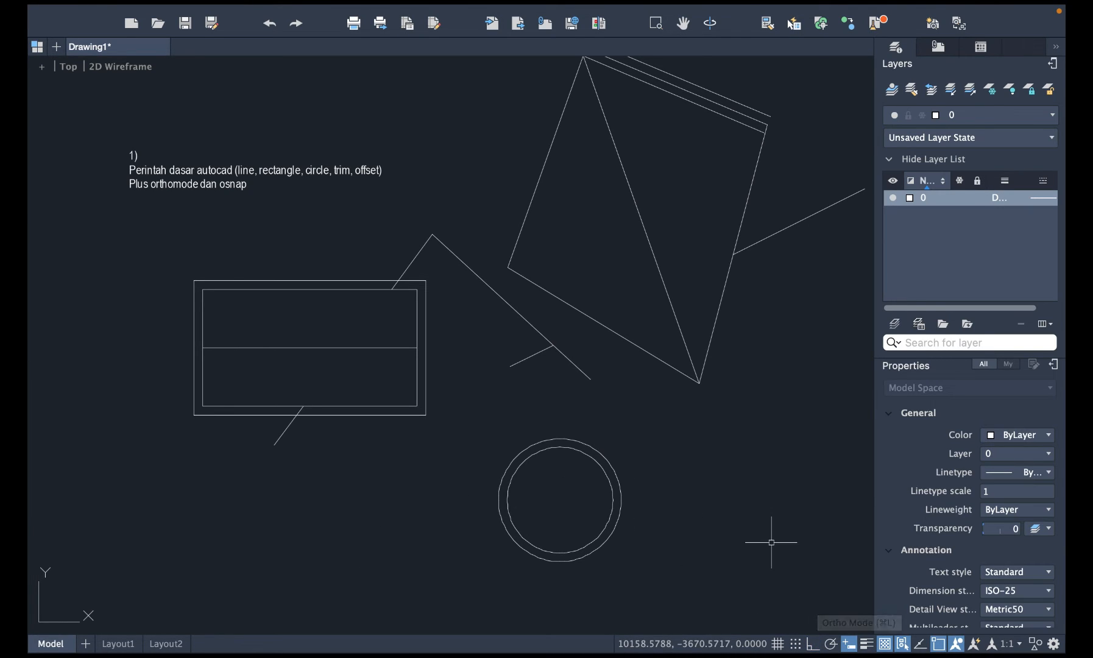
Draw a two-segment V-shaped line in the empty area beside the circle, with the first segment about 2114 long sloping down at 34°.
scroll(772, 543, right, 4)
scroll(771, 542, down, 3)
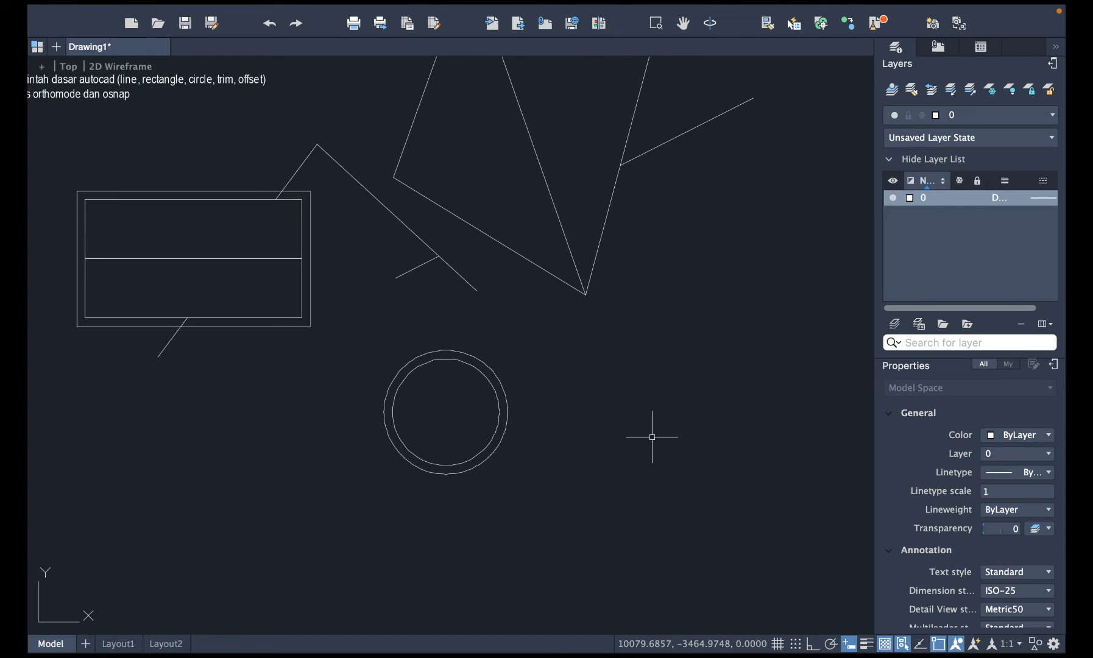
text(l)
key(Return)
click(597, 398)
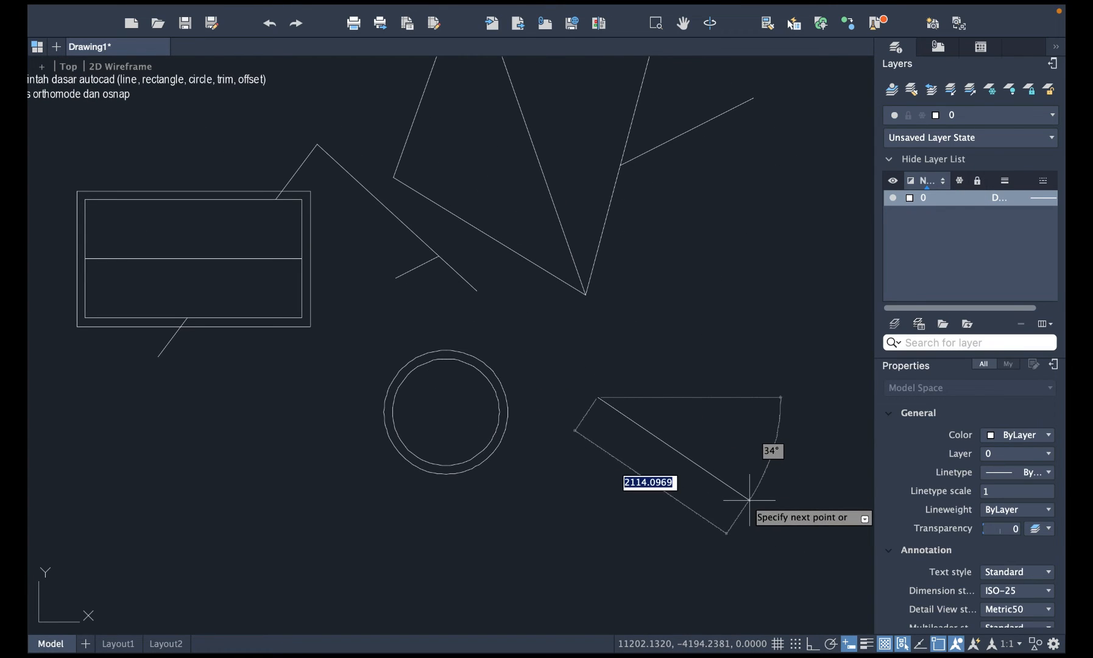
click(749, 500)
click(804, 367)
key(Return)
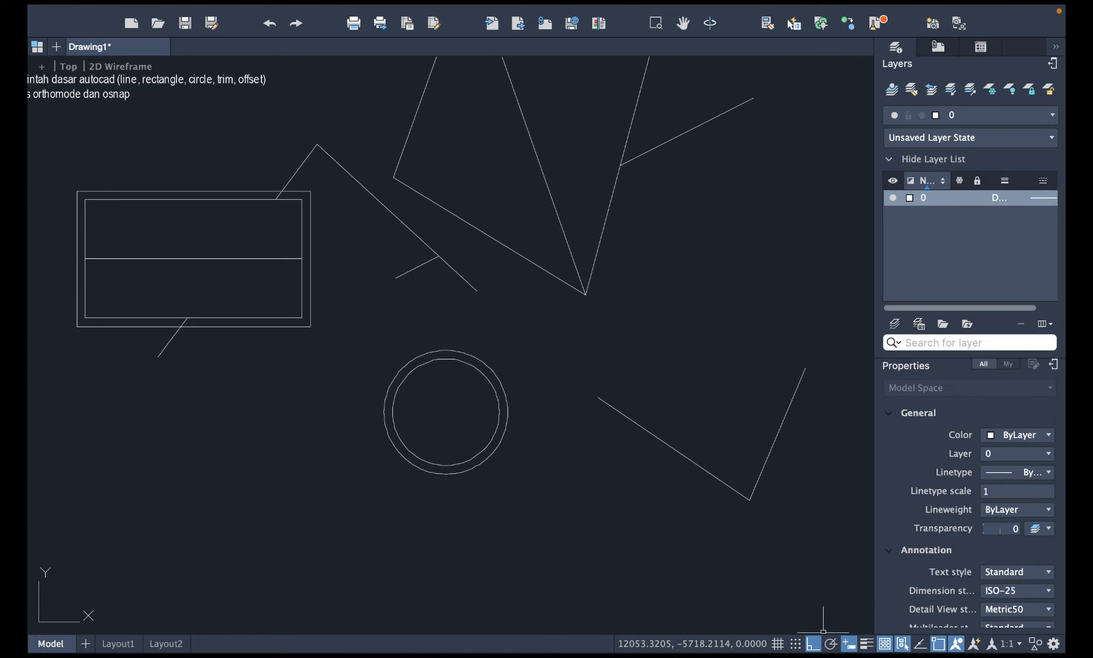
With ortho mode on, draw a stepped line of five alternating horizontal and vertical segments below the rectangle and circle.
scroll(585, 536, left, 5)
scroll(585, 536, down, 1)
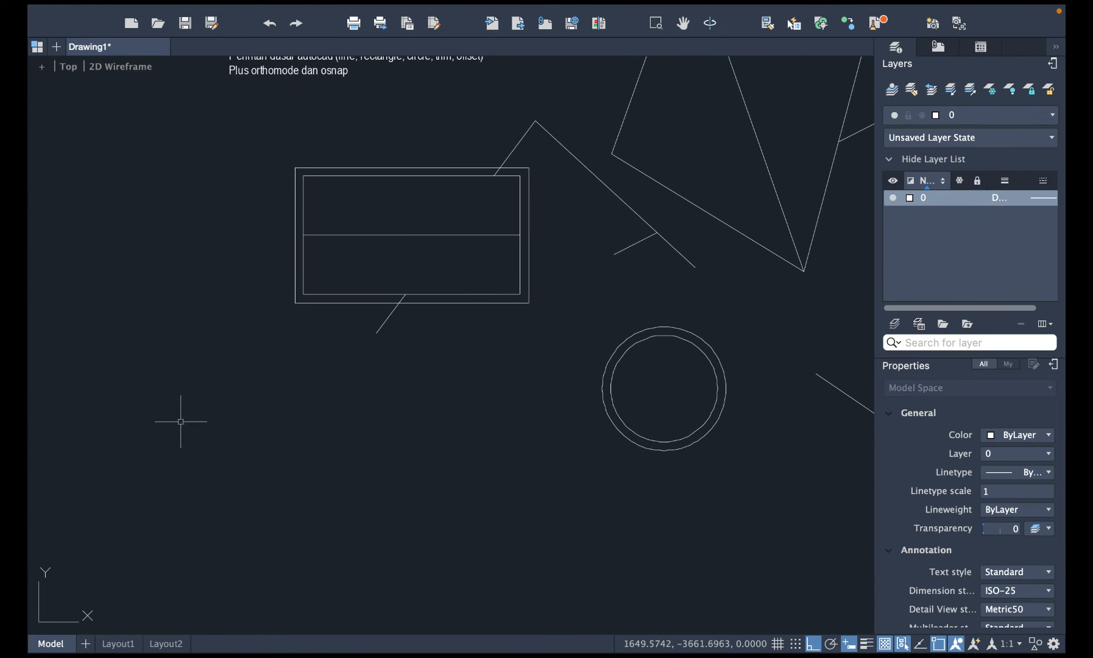
text(l)
key(Return)
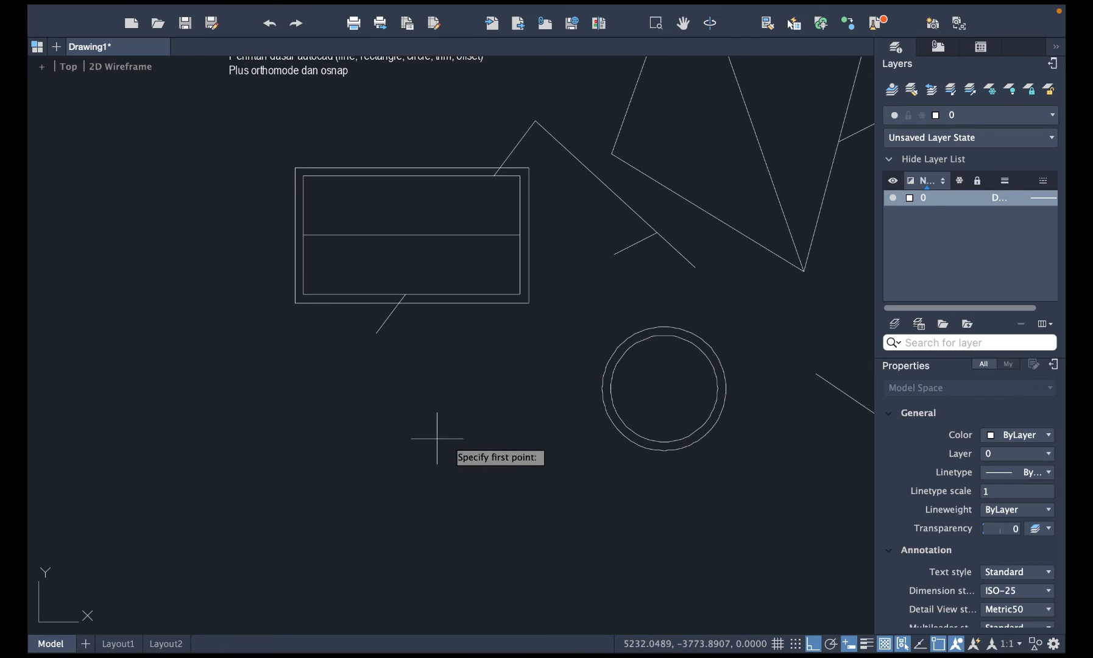
click(212, 454)
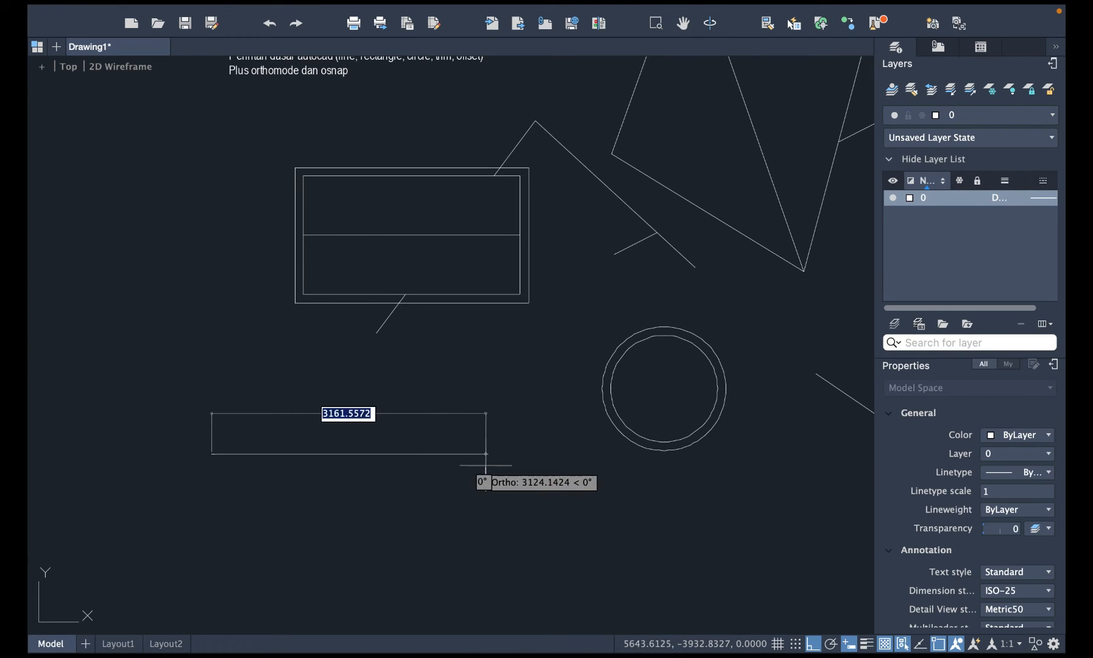
click(514, 454)
scroll(505, 481, down, 4)
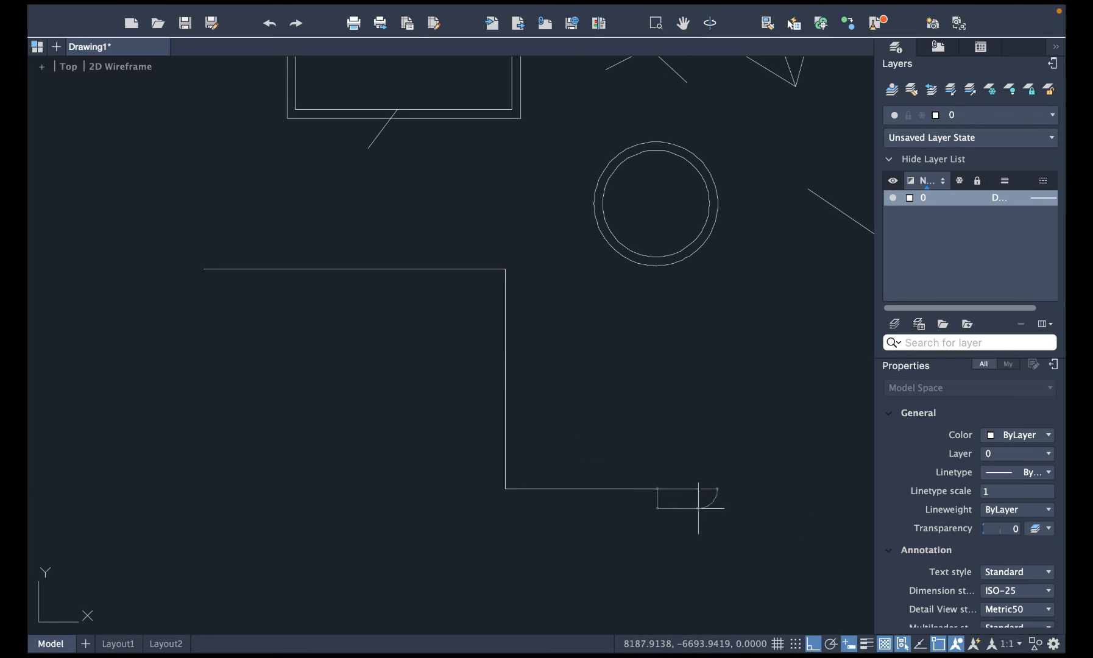
click(698, 488)
click(699, 375)
scroll(786, 373, right, 5)
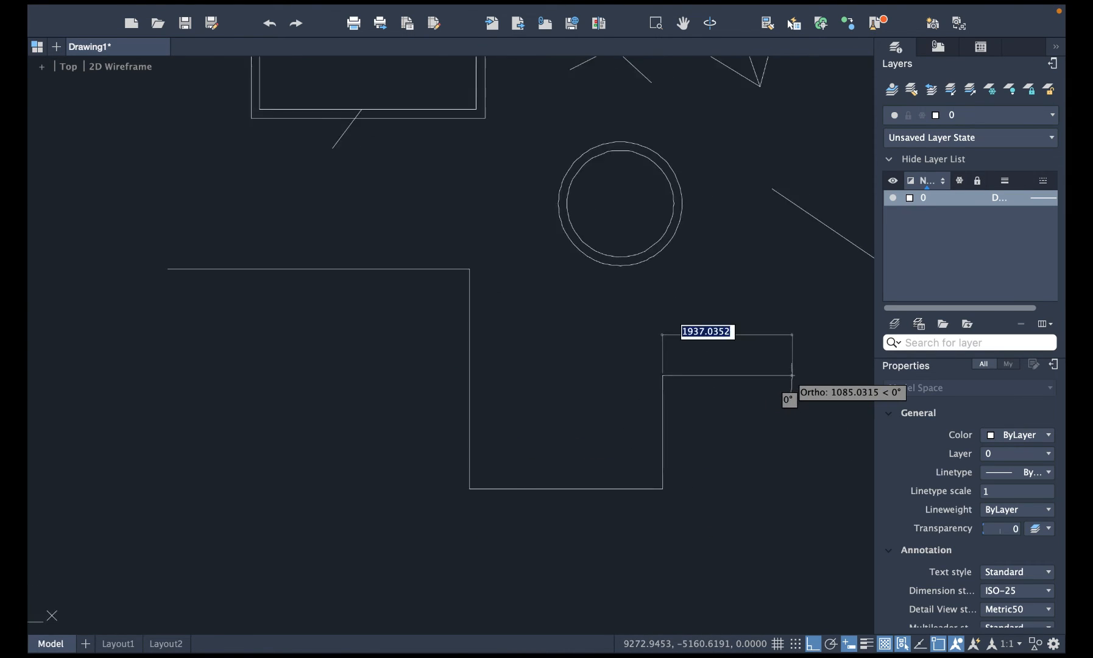
key(Escape)
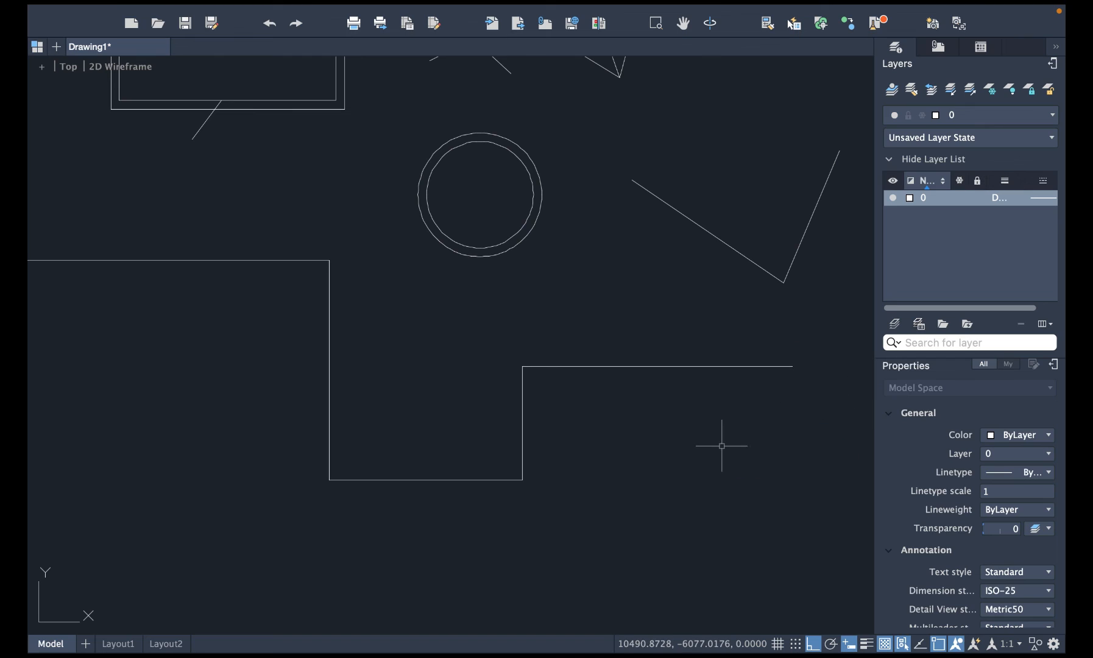
Start a line at the V-shaped line's upper free end, turn ortho mode off, and draw three slanted segments.
scroll(722, 446, left, 2)
scroll(722, 446, down, 4)
scroll(722, 446, right, 3)
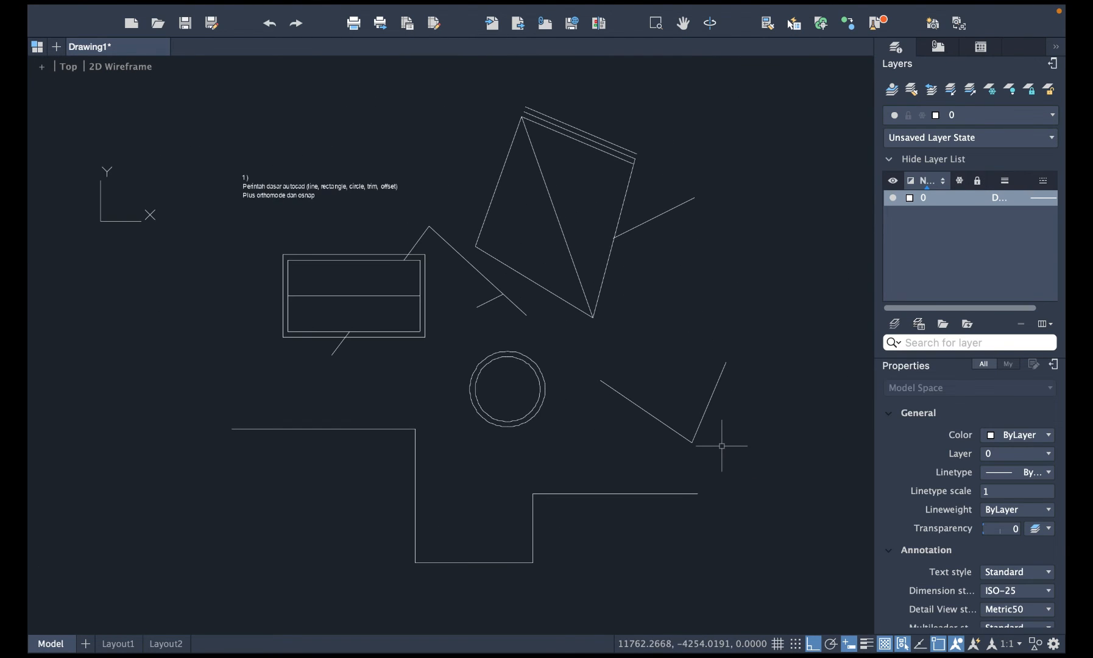
scroll(721, 445, down, 2)
scroll(721, 446, right, 1)
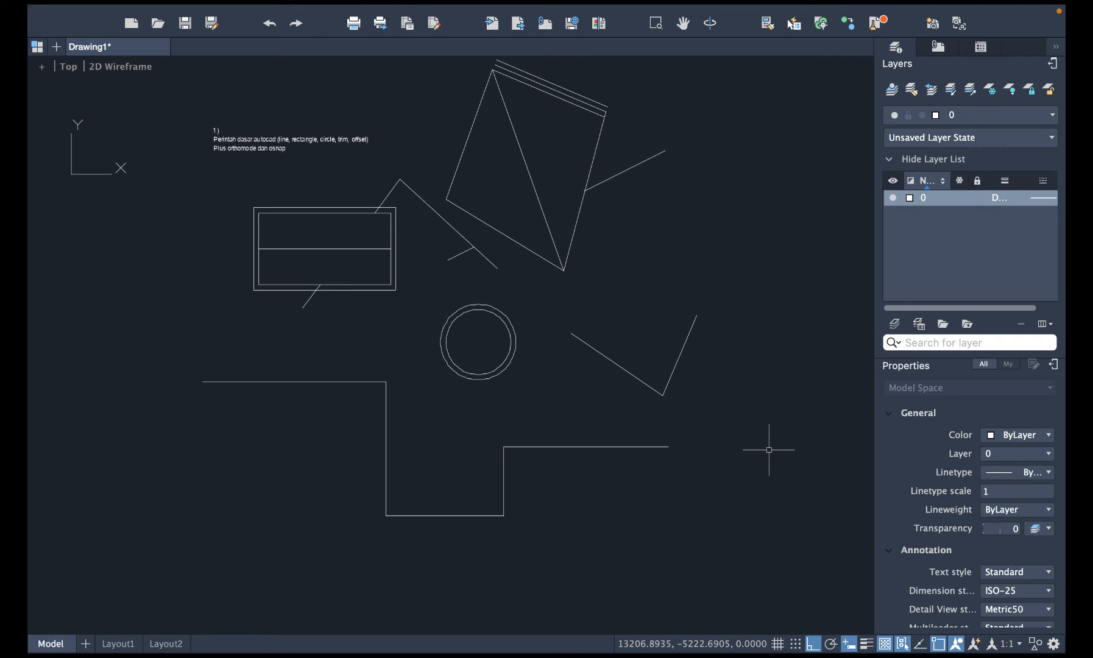
text(l)
key(Return)
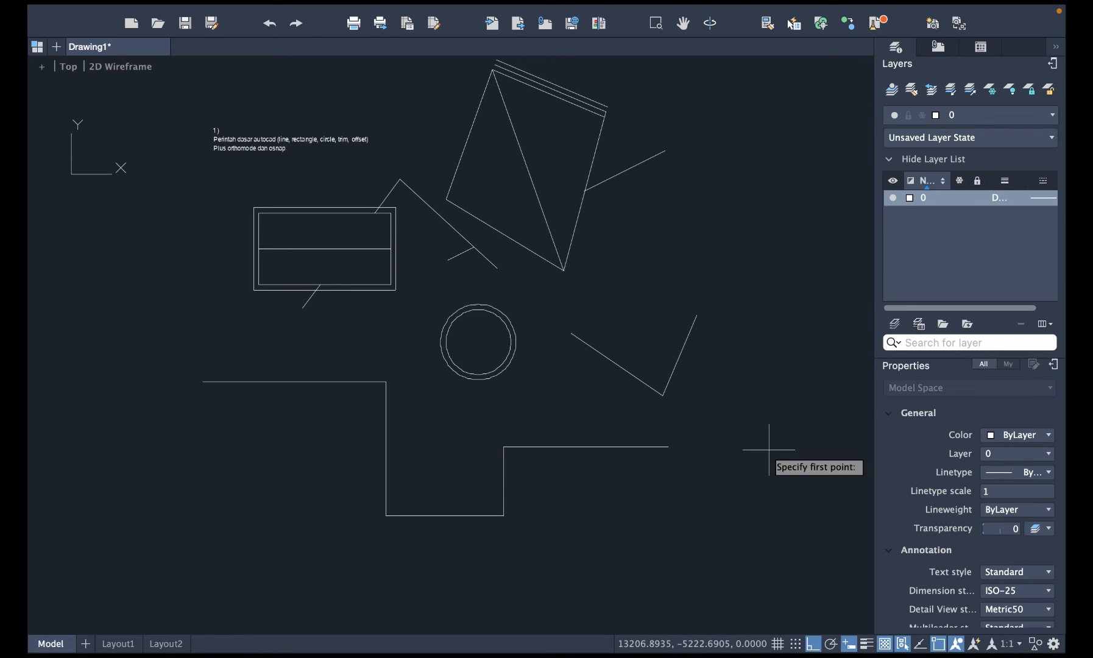
click(696, 315)
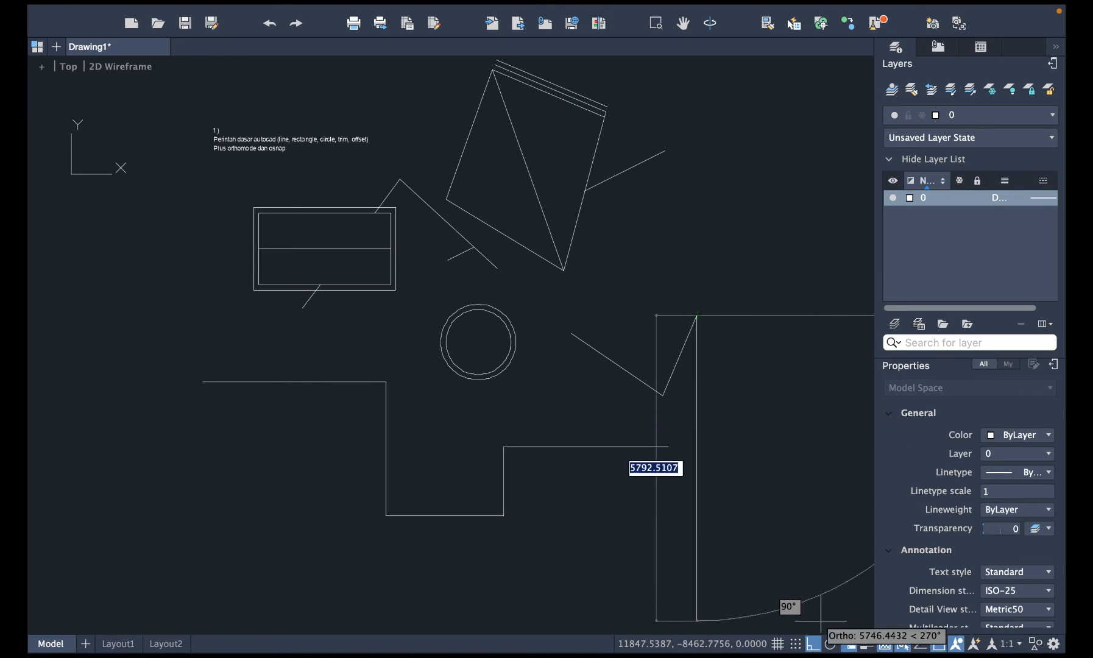
click(812, 643)
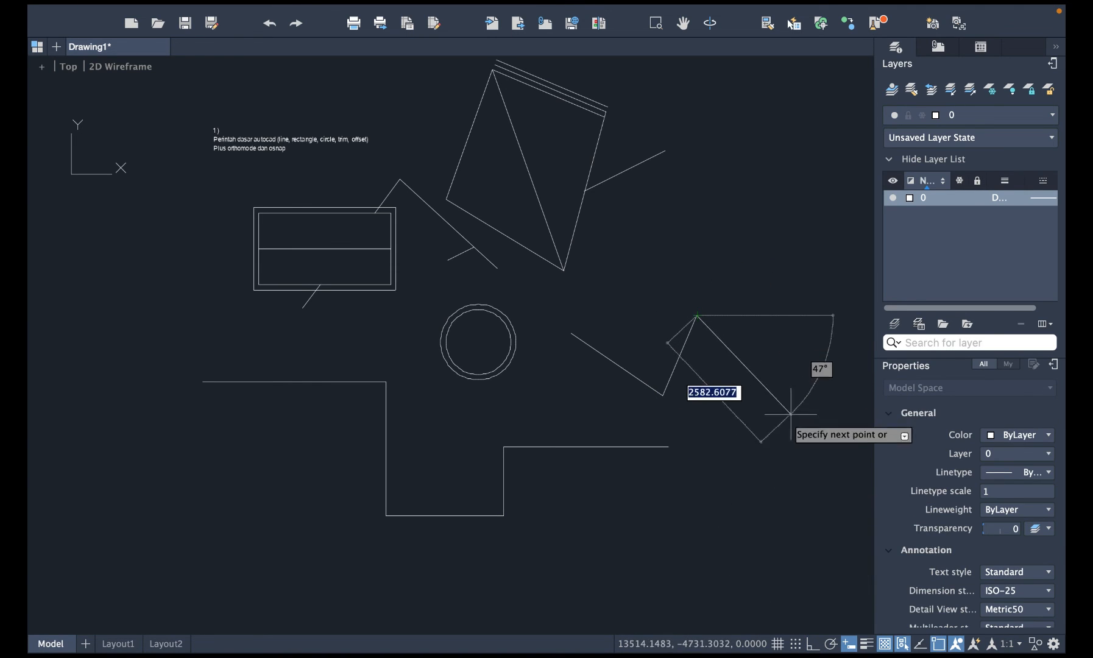
click(822, 274)
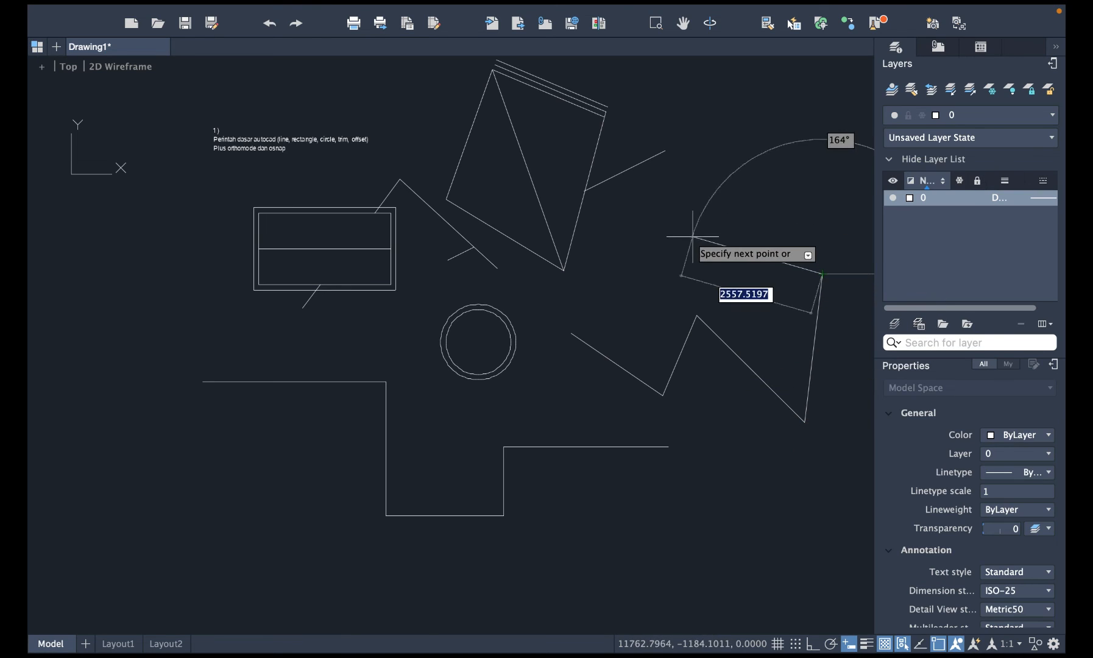
click(670, 229)
key(Escape)
scroll(608, 300, up, 3)
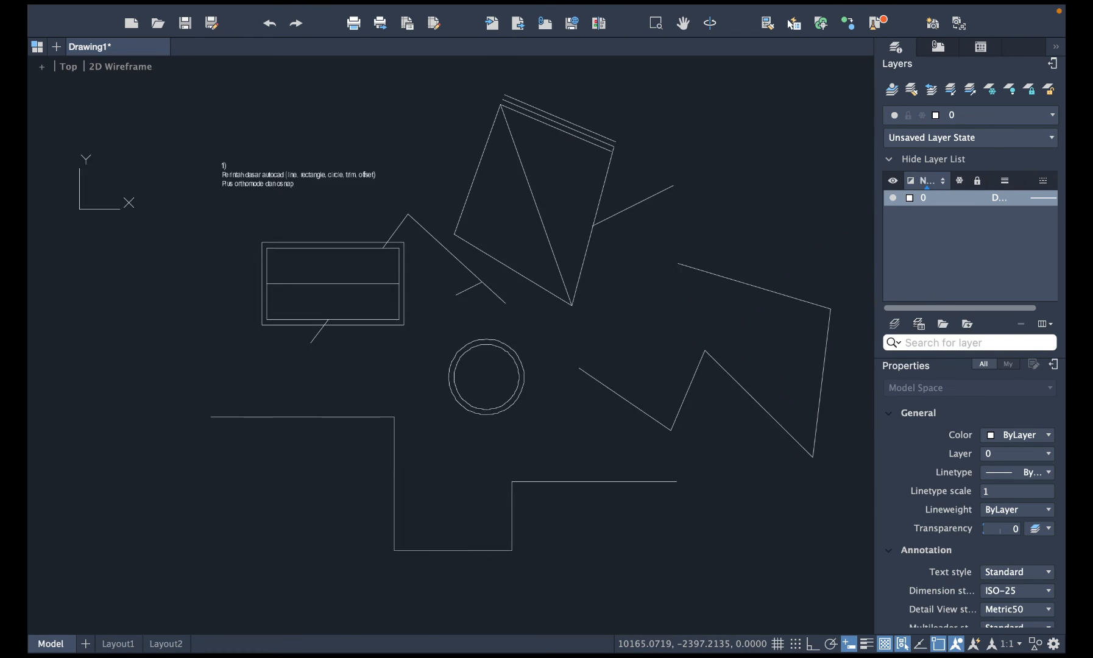
scroll(608, 300, right, 2)
scroll(608, 300, down, 2)
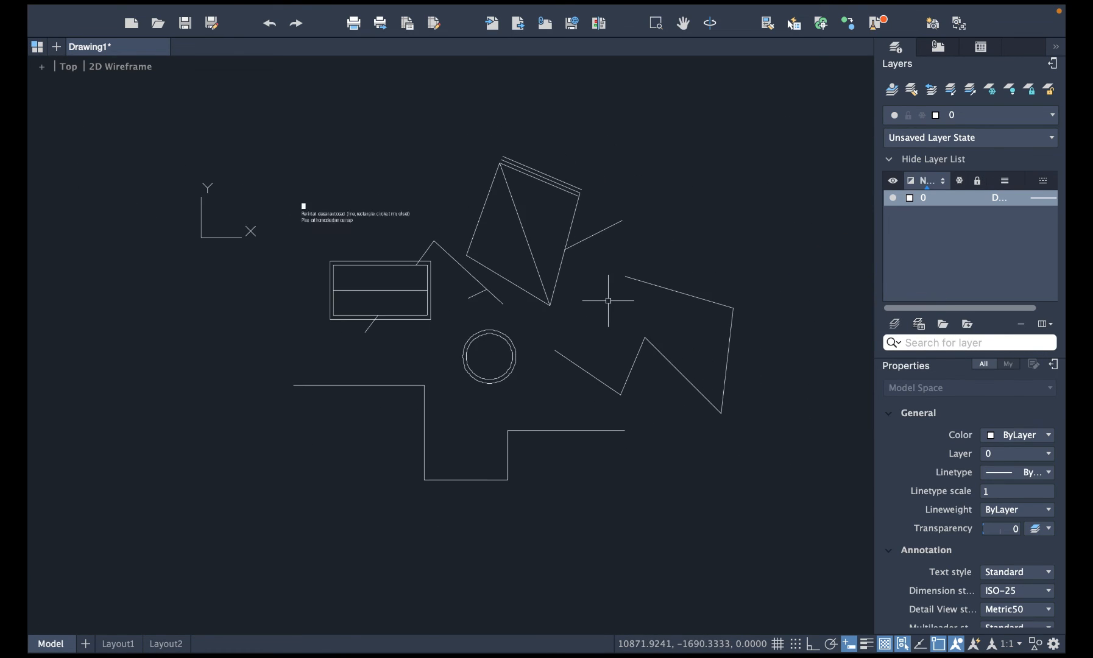
scroll(608, 298, up, 4)
scroll(368, 279, left, 2)
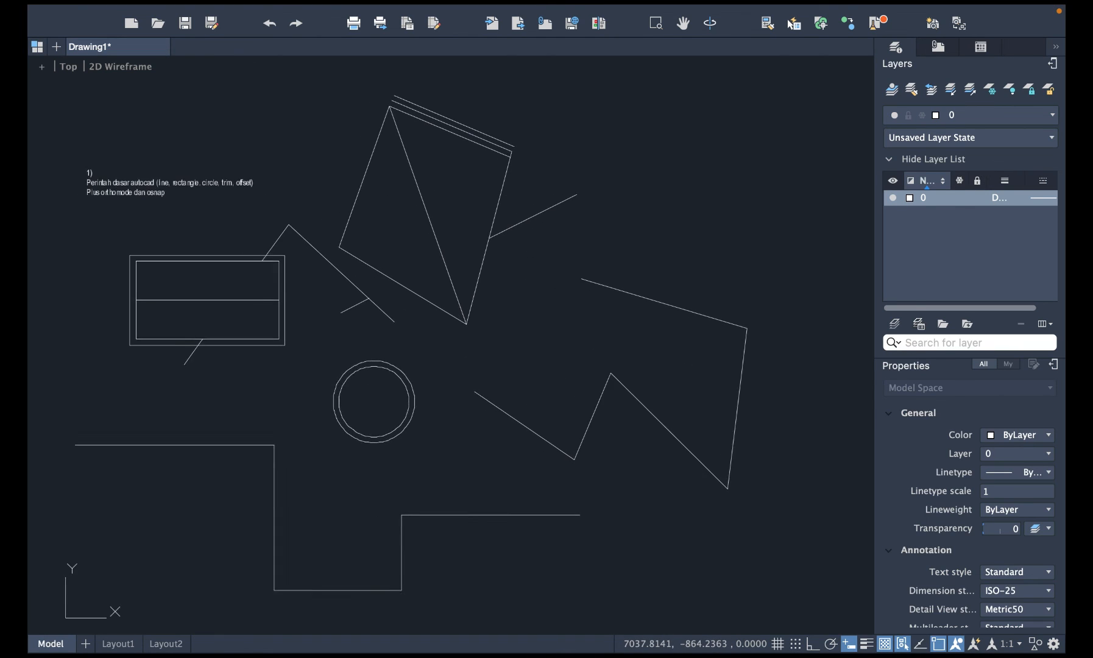